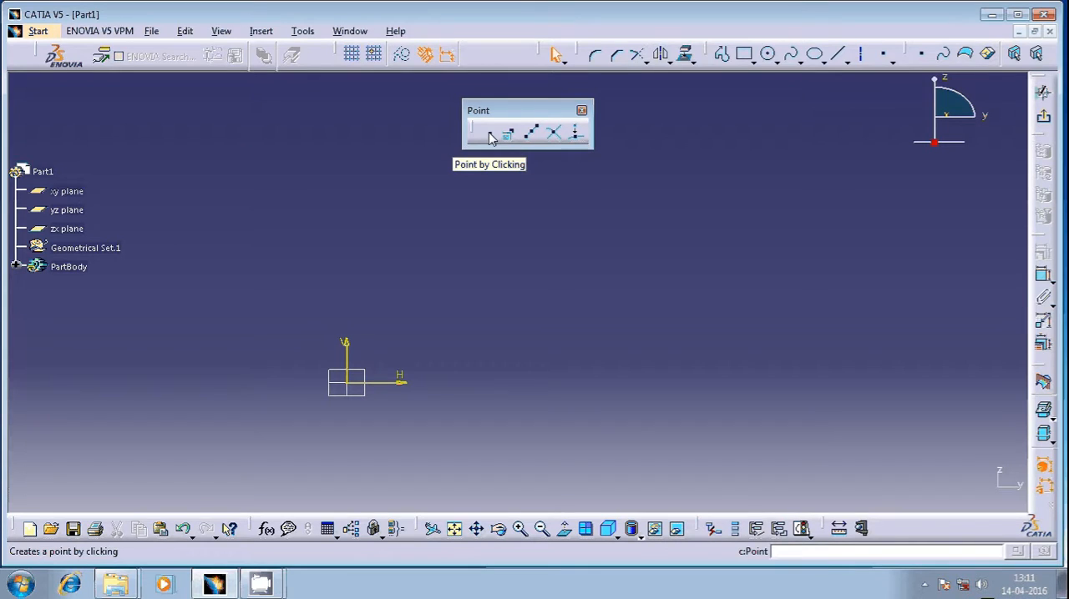
Step: Place a single point freehand above the sketch's H axis with Point by Clicking, and delete it
{"action": "left_click", "coordinate": [491, 137]}
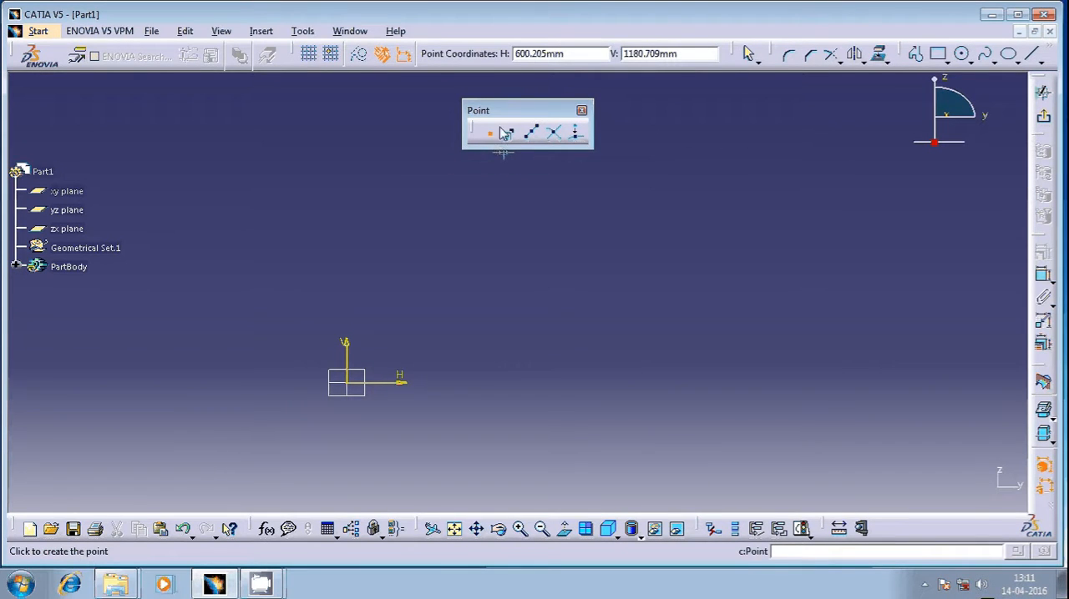
{"action": "left_click", "coordinate": [535, 304]}
{"action": "left_click", "coordinate": [616, 300]}
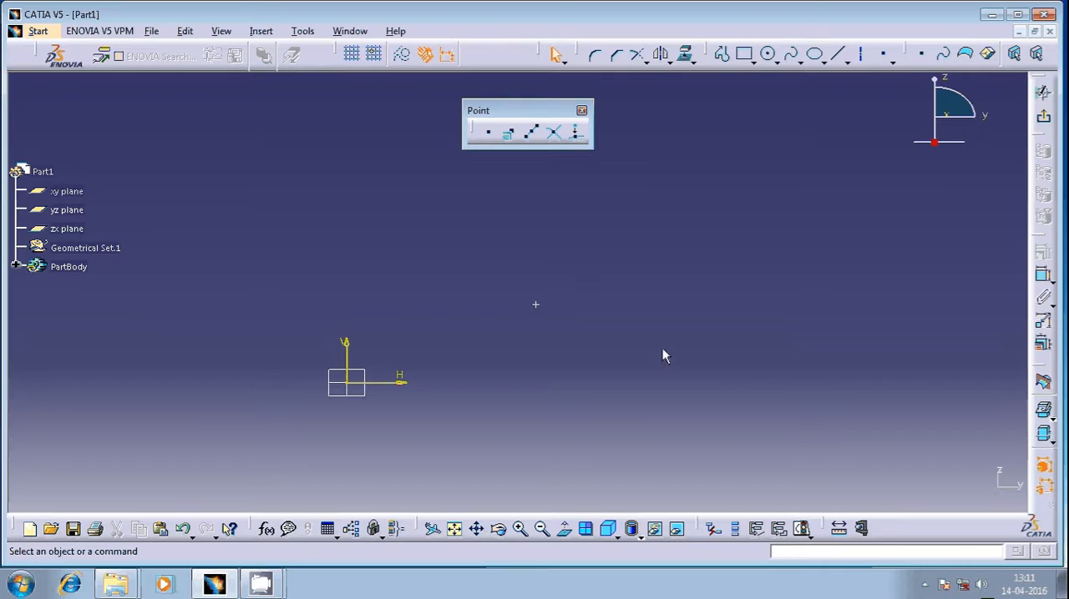
{"action": "left_click_drag", "start_coordinate": [589, 275], "coordinate": [493, 368]}
{"action": "key", "text": "Delete"}
Step: Place six scattered points in one continuous run of Point by Clicking, and delete them all
{"action": "left_click", "coordinate": [487, 133]}
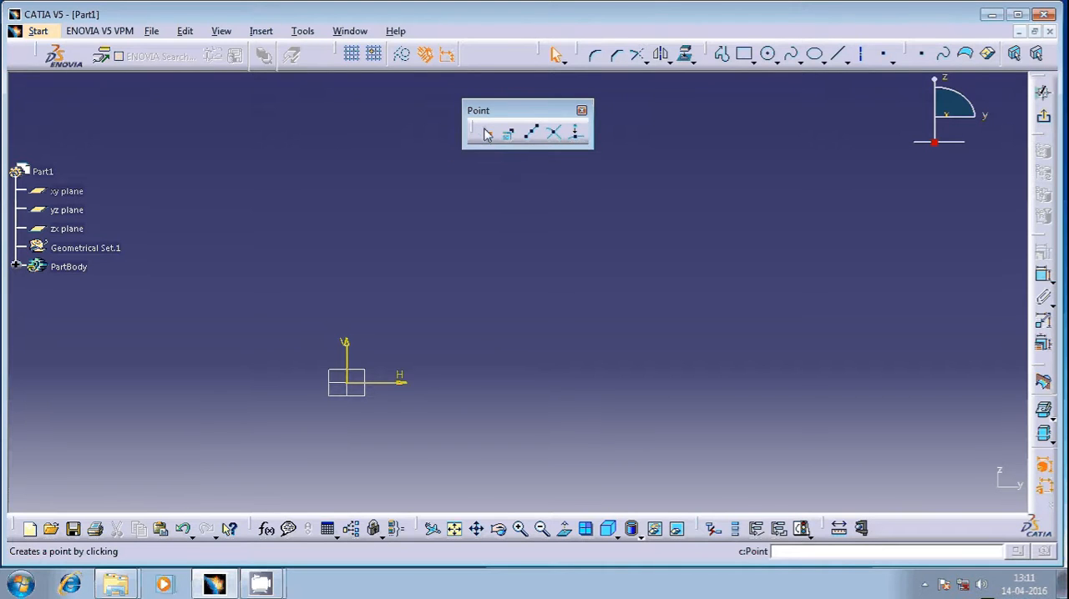
{"action": "left_click", "coordinate": [487, 133]}
{"action": "left_click", "coordinate": [529, 248]}
{"action": "left_click", "coordinate": [670, 282]}
{"action": "left_click", "coordinate": [630, 361]}
{"action": "left_click", "coordinate": [751, 323]}
{"action": "left_click", "coordinate": [779, 245]}
{"action": "left_click", "coordinate": [831, 223]}
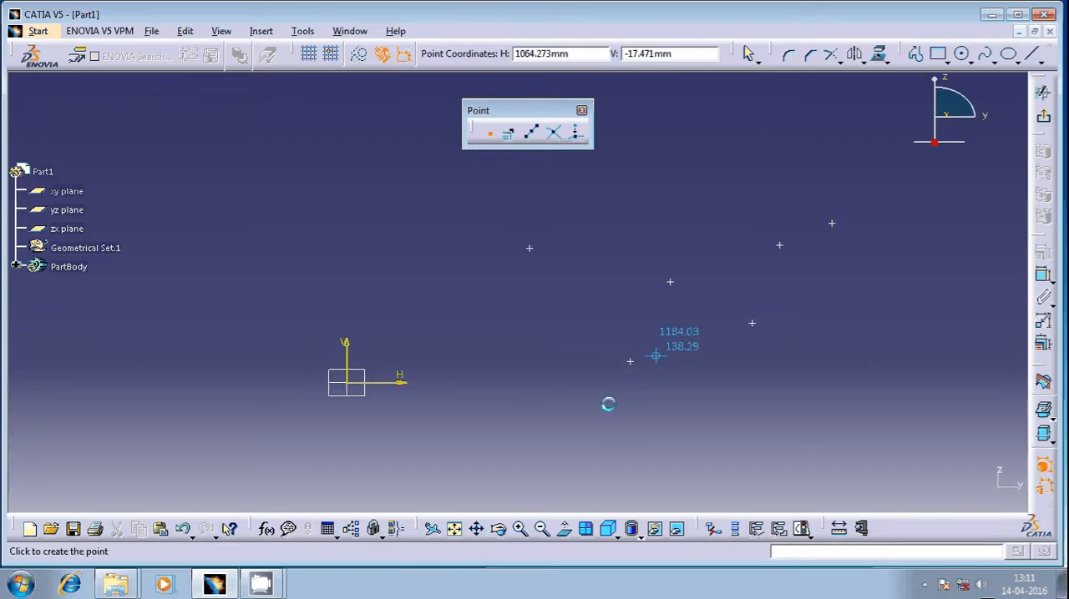
{"action": "key", "text": "Escape"}
{"action": "left_click_drag", "start_coordinate": [858, 194], "coordinate": [361, 431]}
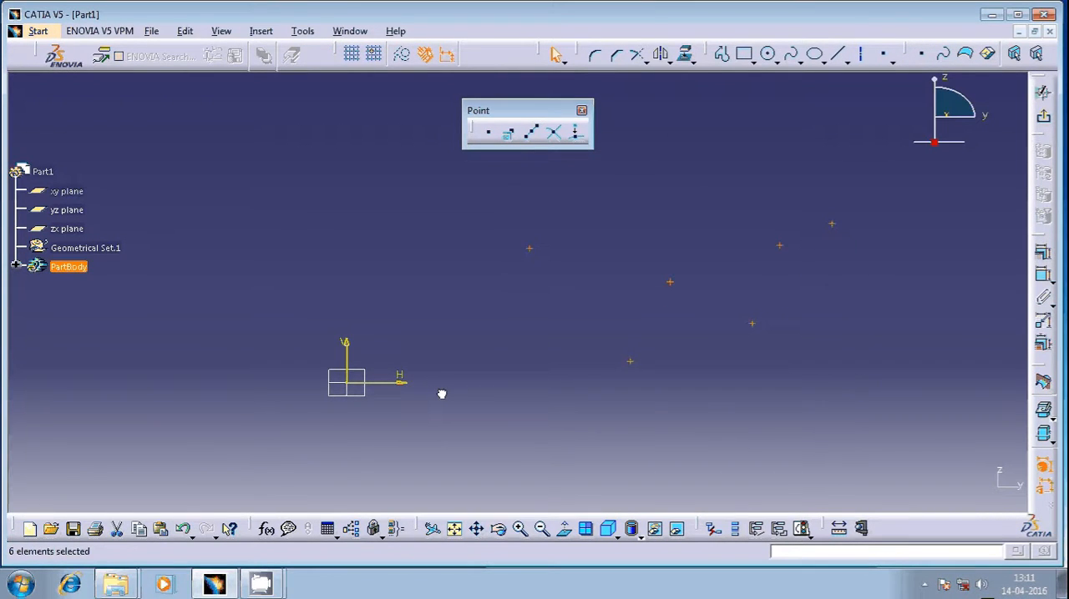
{"action": "key", "text": "Delete"}
Step: Create a sketch point at the exact coordinates H 100 mm and V 100 mm with Point by Clicking
{"action": "left_click", "coordinate": [489, 131]}
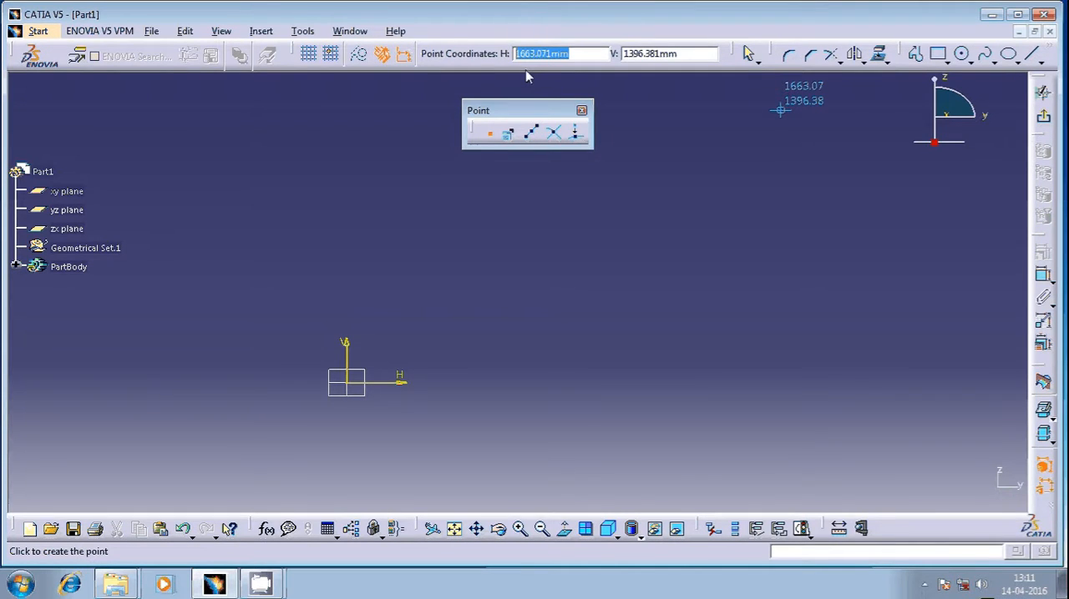
{"action": "type", "text": "100"}
{"action": "key", "text": "Tab"}
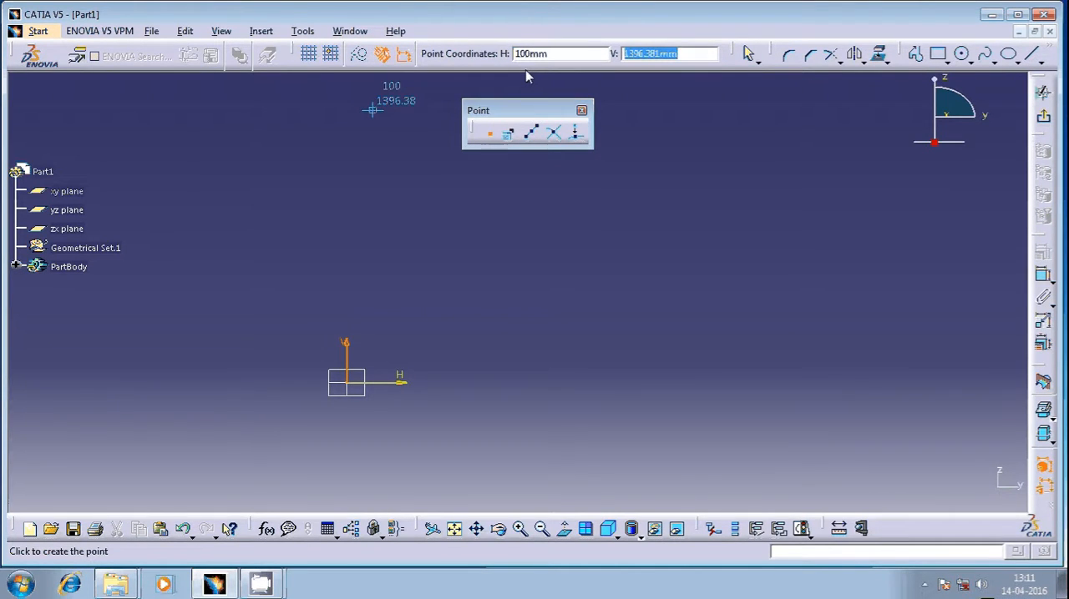
{"action": "type", "text": "100"}
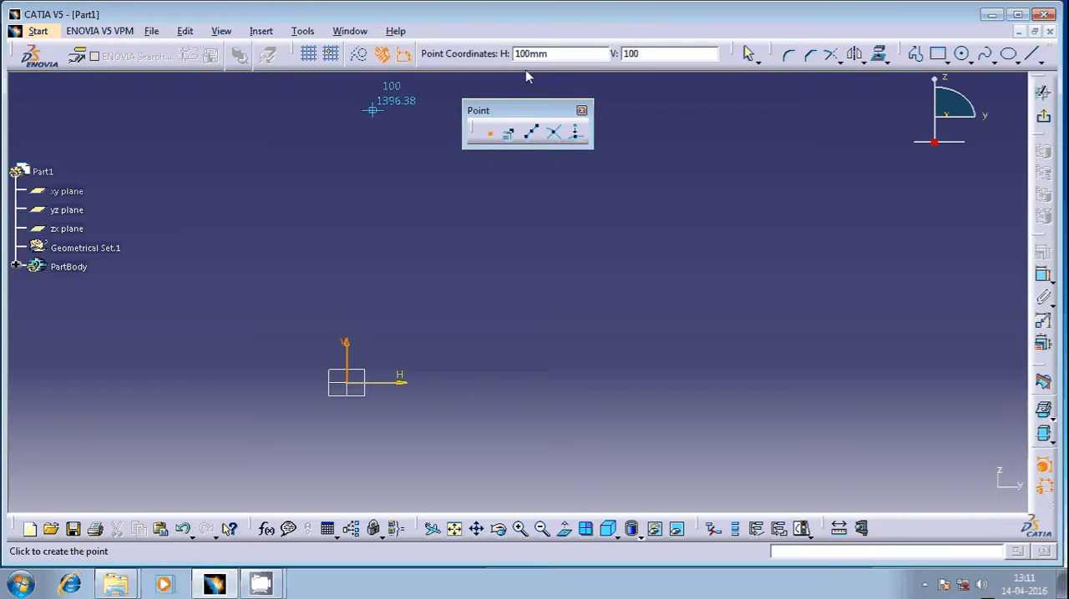
{"action": "key", "text": "Return"}
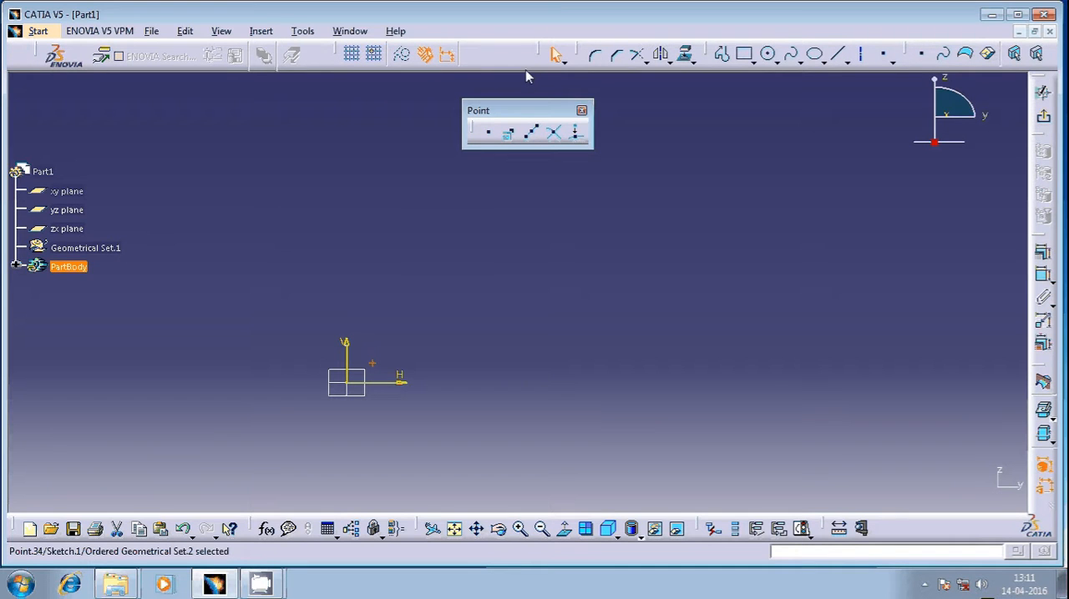
{"action": "left_click", "coordinate": [510, 358]}
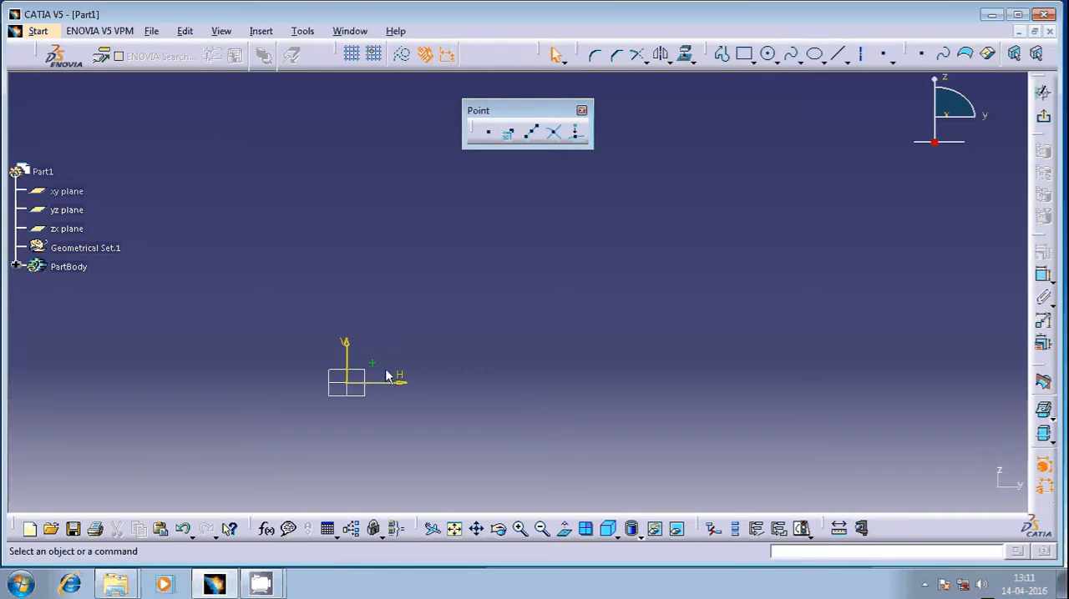
Step: Inspect the dimensioned point near the origin and check the sketch solving status
{"action": "middle_click_drag", "start_coordinate": [352, 377], "coordinate": [358, 297]}
{"action": "middle_click_drag", "start_coordinate": [84, 365], "coordinate": [611, 174]}
{"action": "middle_click_drag", "start_coordinate": [539, 373], "coordinate": [380, 291]}
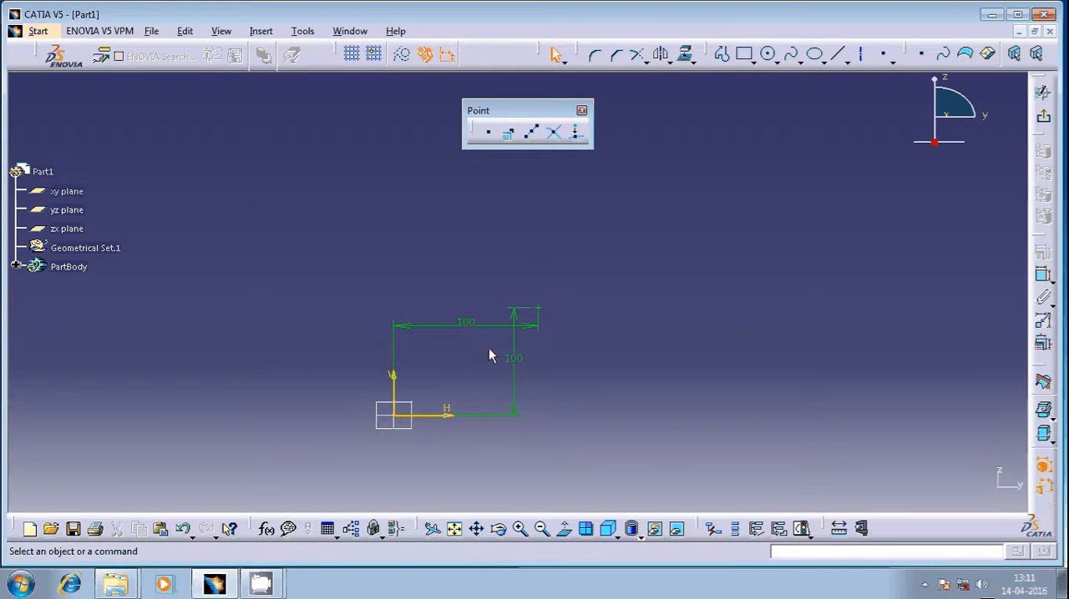
{"action": "middle_click_drag", "start_coordinate": [488, 348], "coordinate": [443, 368]}
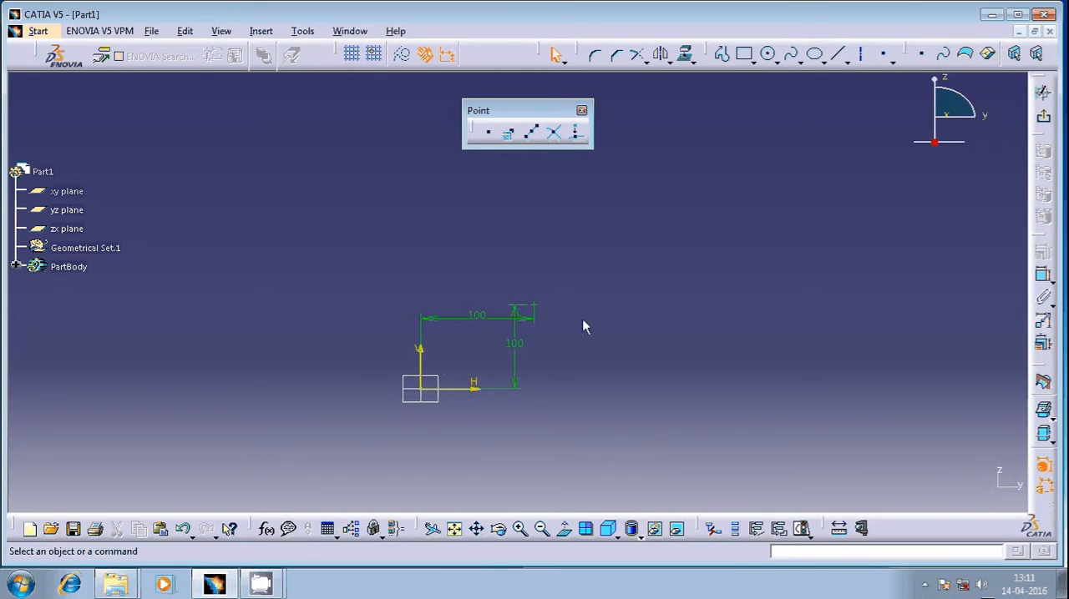
{"action": "middle_click_drag", "start_coordinate": [557, 324], "coordinate": [539, 298]}
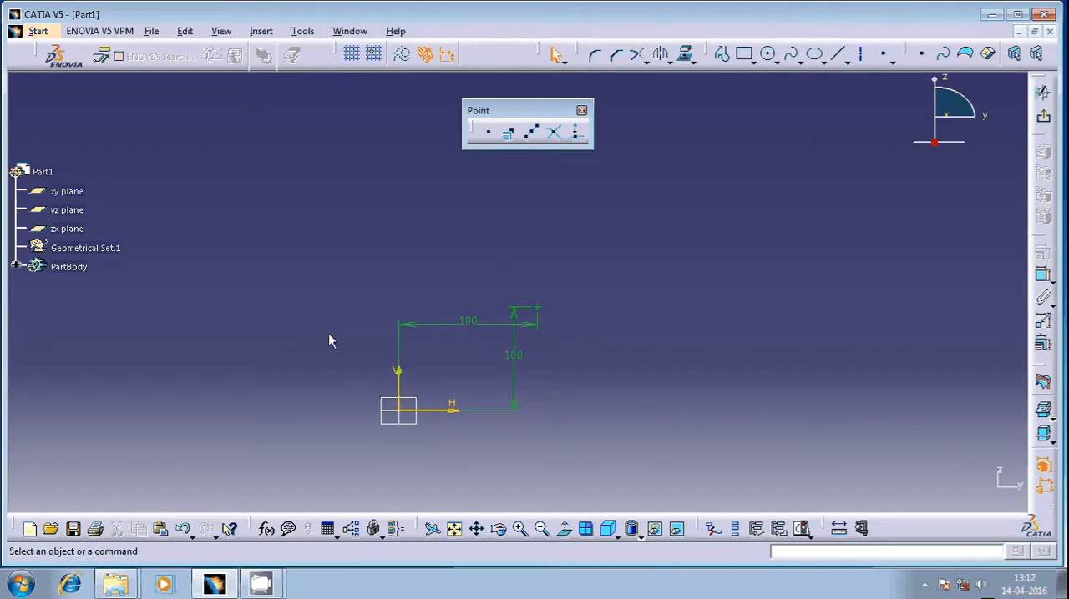
{"action": "left_click", "coordinate": [802, 528]}
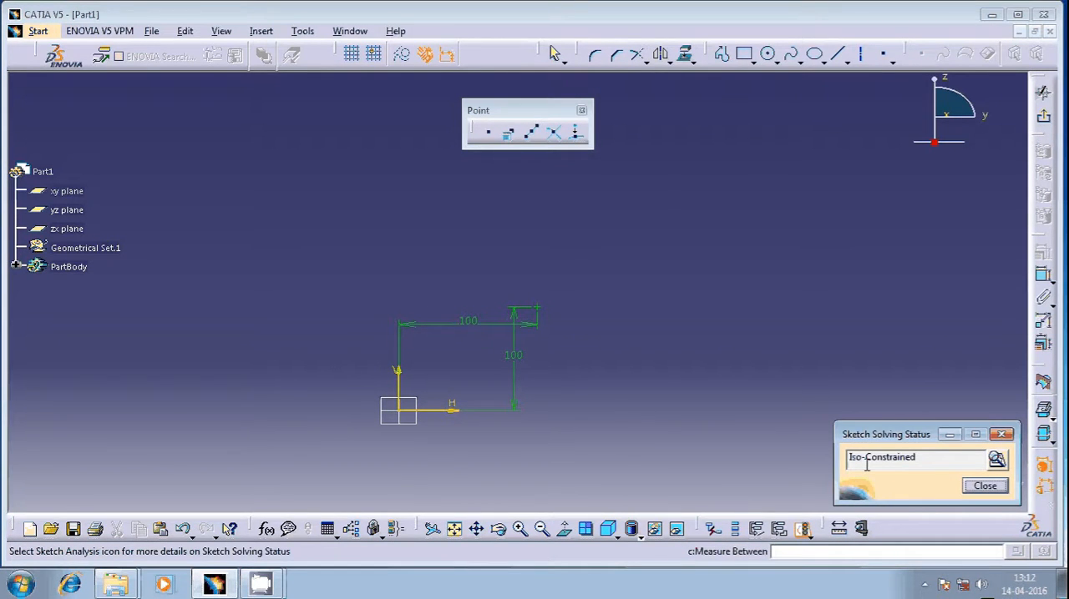
{"action": "left_click_drag", "start_coordinate": [922, 459], "coordinate": [803, 462]}
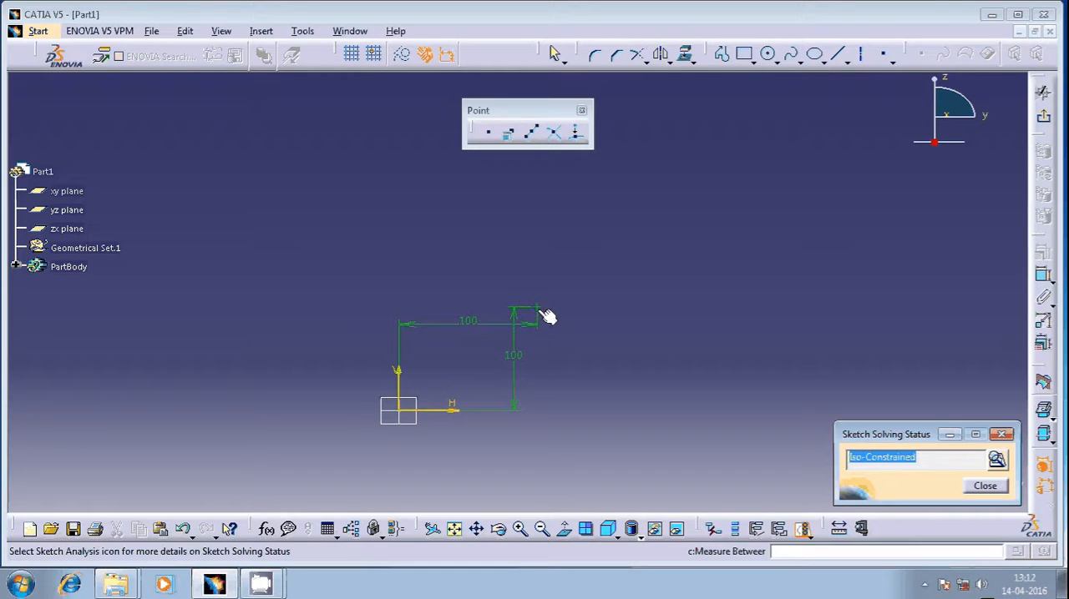
{"action": "left_click", "coordinate": [1002, 435]}
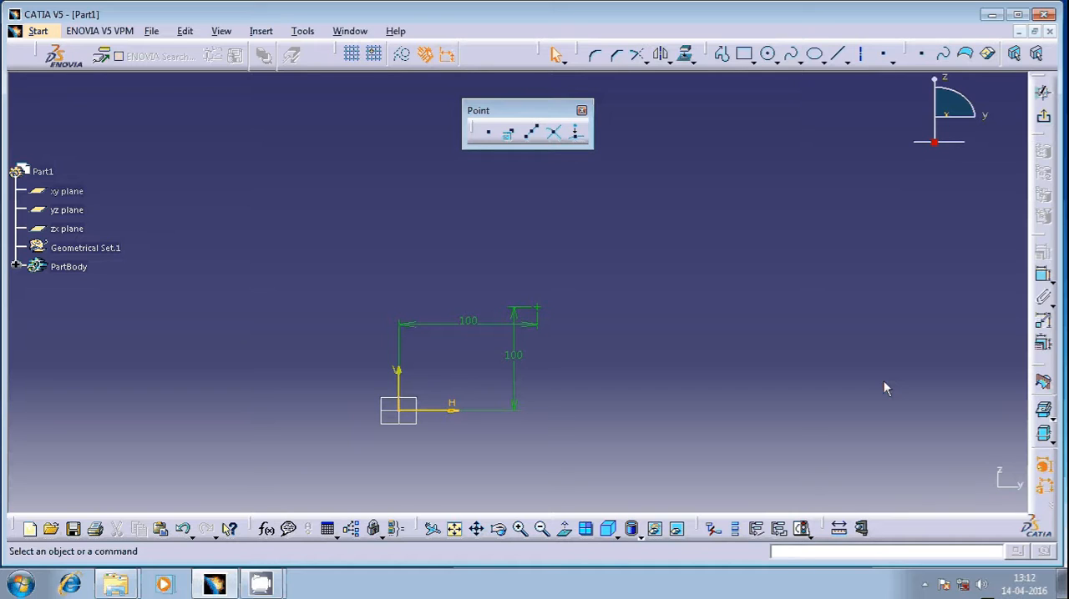
Step: Create a point using Cartesian coordinates H 500 mm and V 500 mm in the Point Definition
{"action": "middle_click_drag", "start_coordinate": [631, 250], "coordinate": [476, 267]}
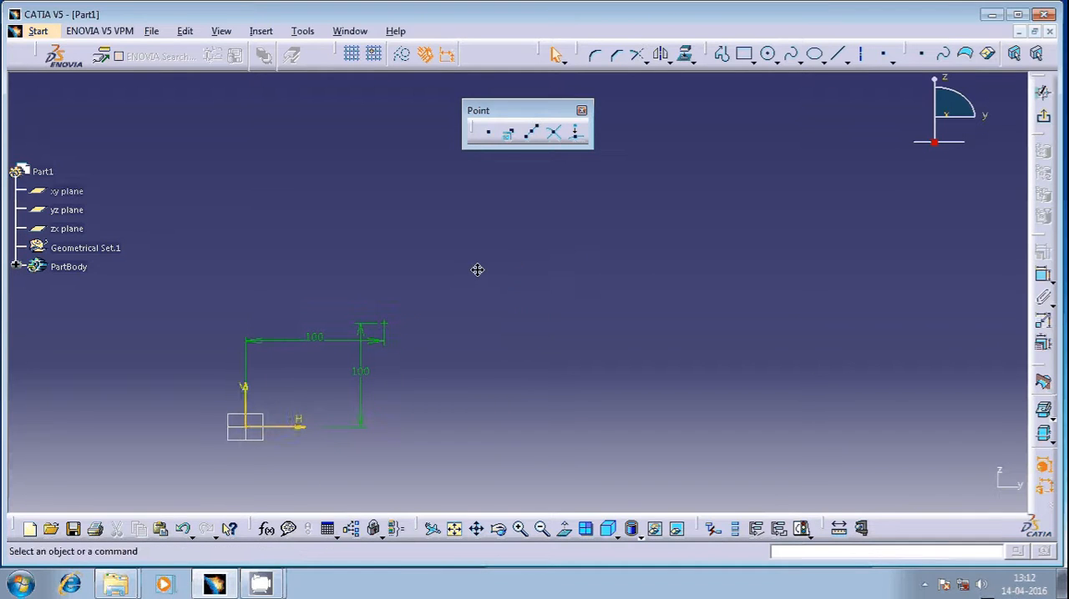
{"action": "left_click", "coordinate": [511, 136]}
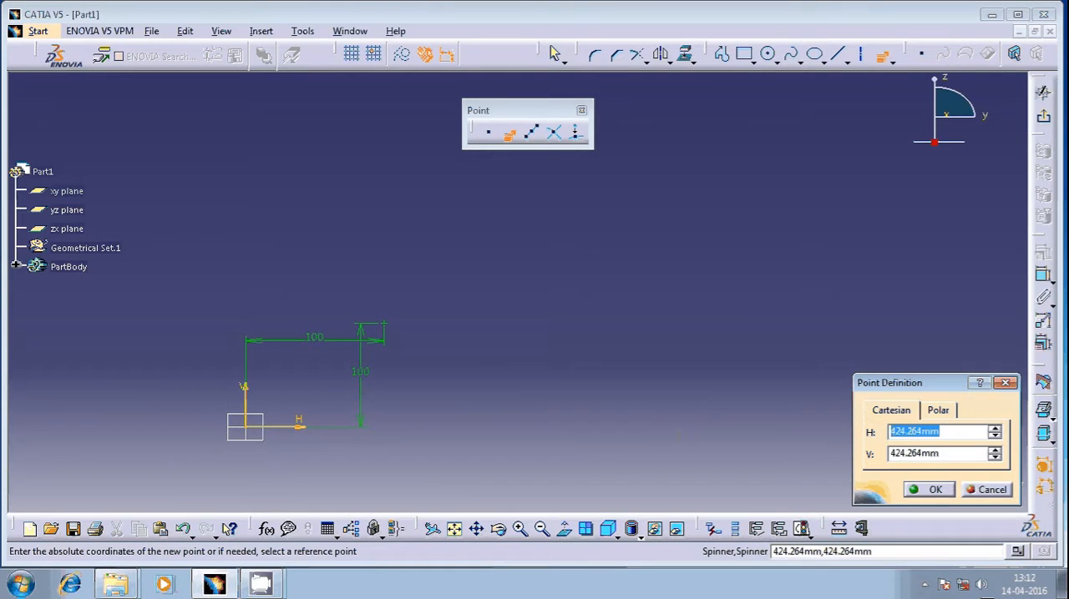
{"action": "type", "text": "500"}
{"action": "key", "text": "Tab"}
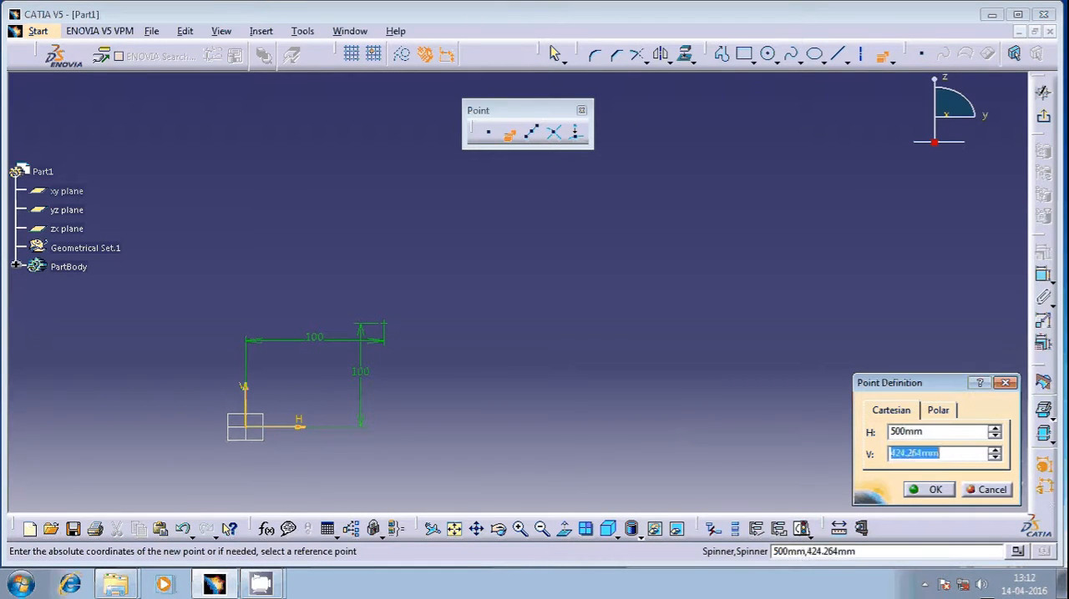
{"action": "type", "text": "500"}
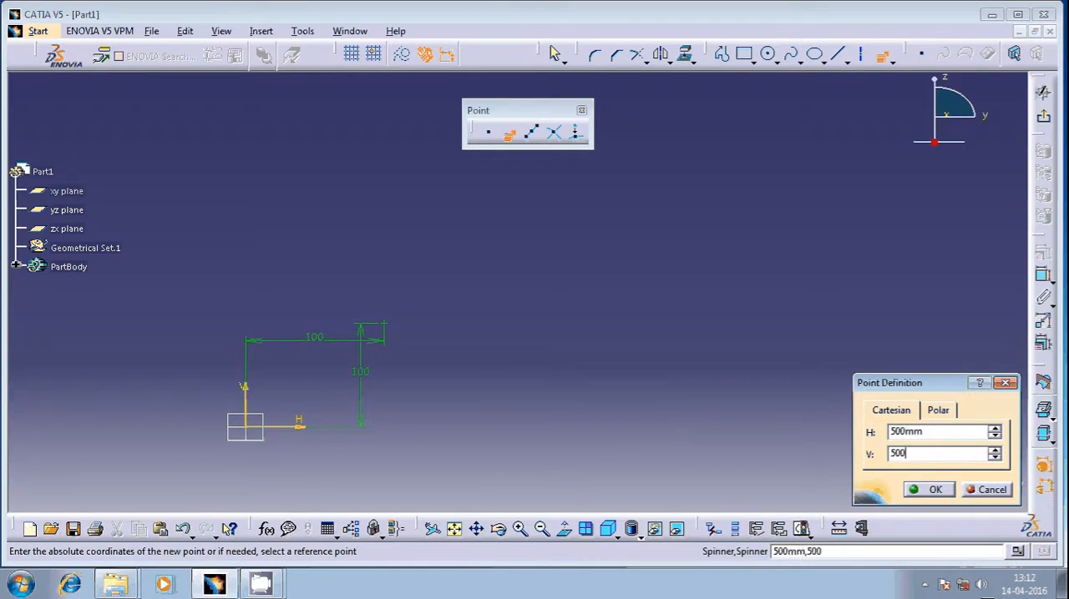
{"action": "left_click", "coordinate": [929, 491]}
{"action": "middle_click_drag", "start_coordinate": [556, 353], "coordinate": [537, 401]}
{"action": "left_click", "coordinate": [554, 294]}
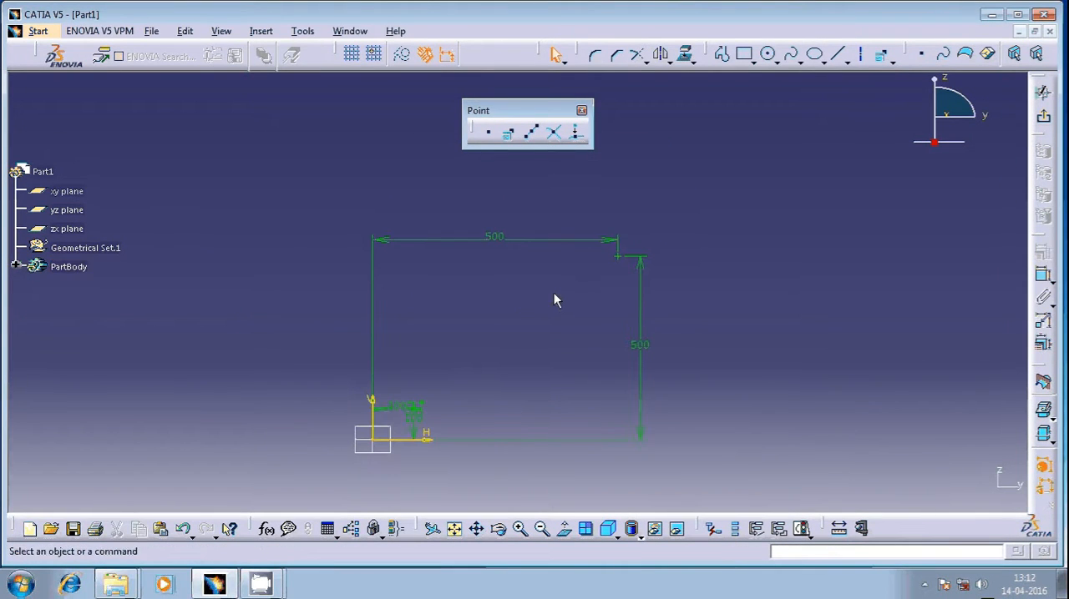
Step: Check the sketch solving status again with the 500 mm point included
{"action": "left_click", "coordinate": [805, 531]}
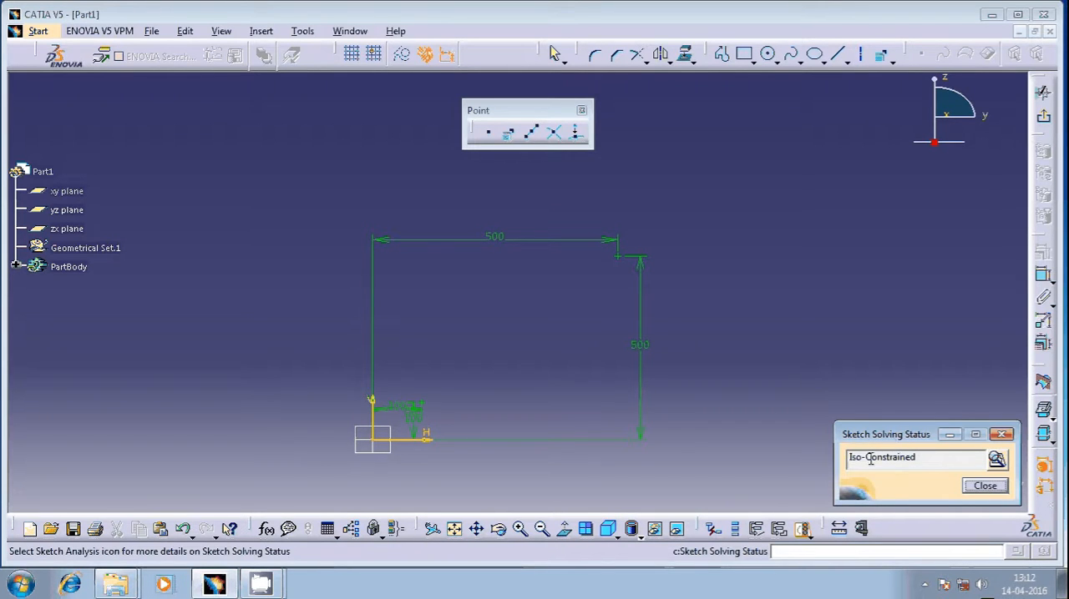
{"action": "double_click", "coordinate": [952, 461]}
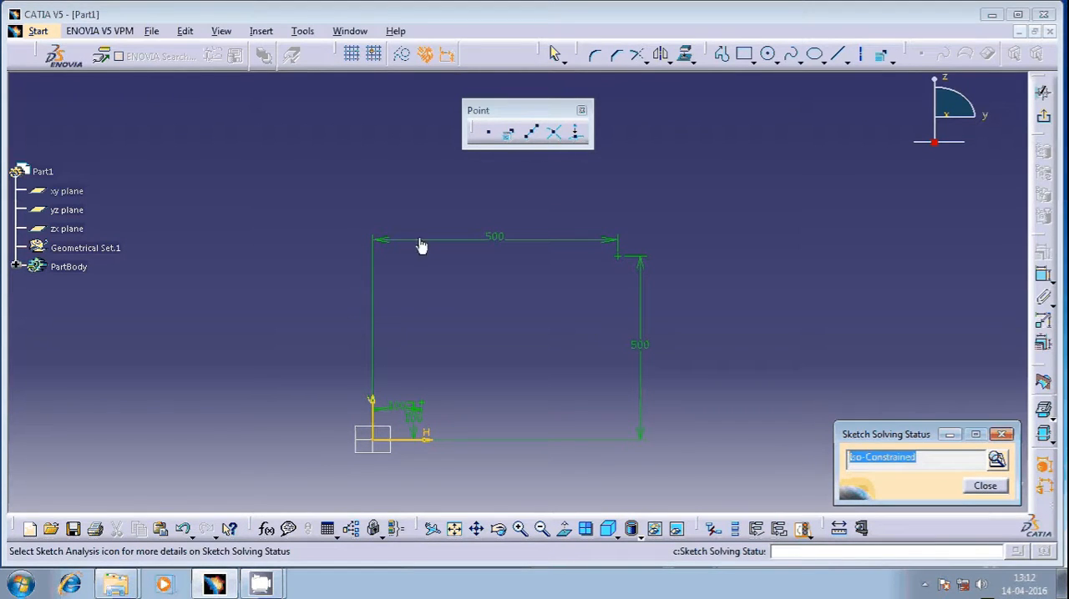
{"action": "mouse_move", "coordinate": [569, 341]}
{"action": "middle_mouse_down"}
{"action": "mouse_move", "coordinate": [561, 305]}
{"action": "mouse_move", "coordinate": [556, 337]}
{"action": "middle_mouse_up"}
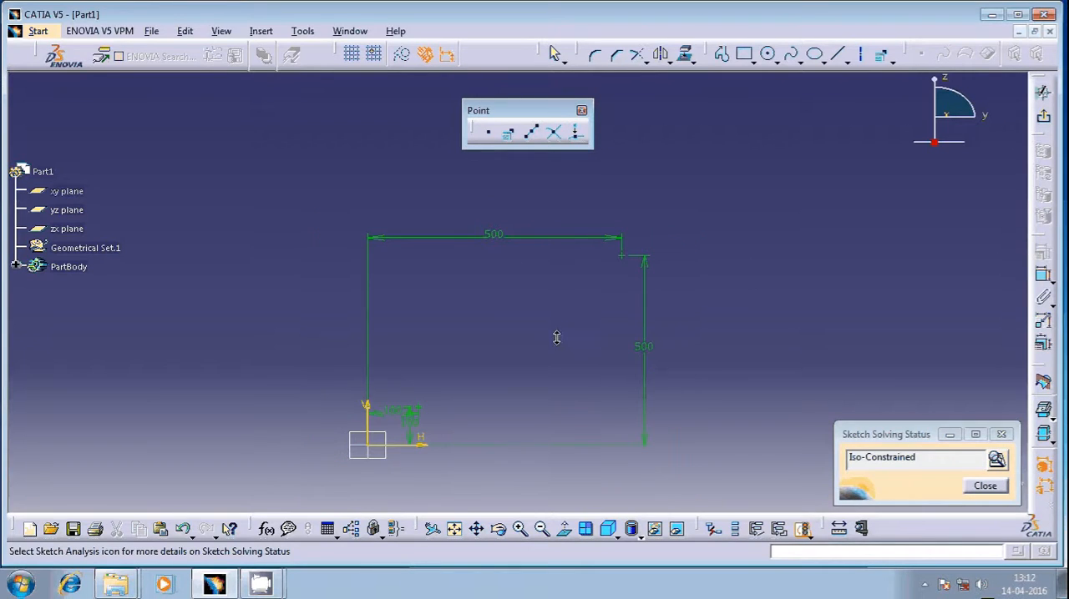
{"action": "left_click", "coordinate": [1001, 435]}
Step: Create a point using polar coordinates with a radius of 400 mm and an angle of 45 degrees
{"action": "mouse_move", "coordinate": [622, 347]}
{"action": "middle_mouse_down"}
{"action": "mouse_move", "coordinate": [613, 317]}
{"action": "mouse_move", "coordinate": [613, 353]}
{"action": "mouse_move", "coordinate": [573, 346]}
{"action": "middle_mouse_up"}
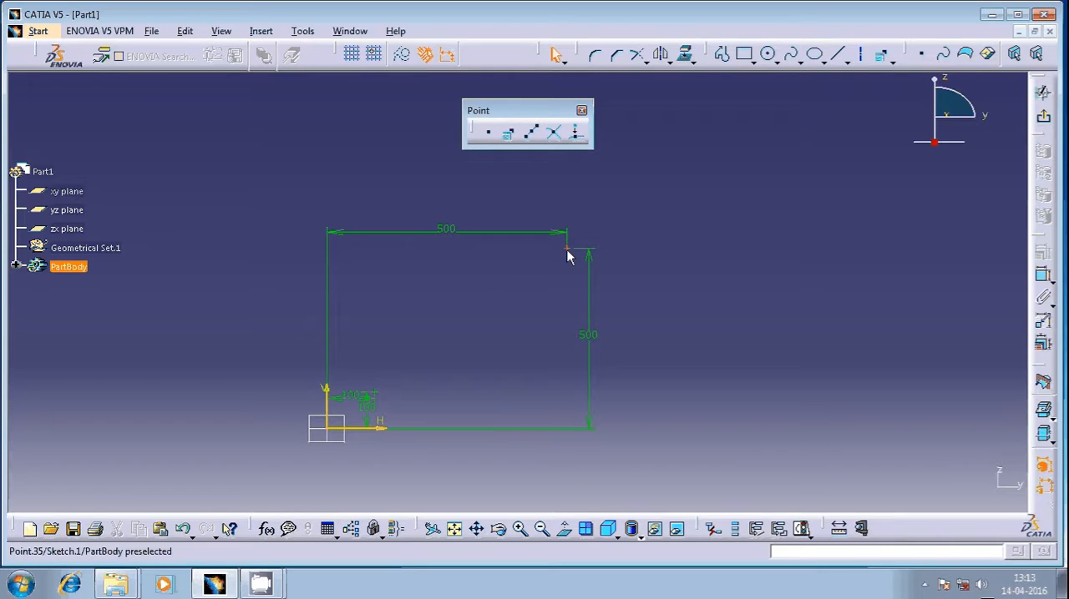
{"action": "mouse_move", "coordinate": [568, 250]}
{"action": "middle_mouse_down"}
{"action": "mouse_move", "coordinate": [559, 293]}
{"action": "mouse_move", "coordinate": [520, 292]}
{"action": "middle_mouse_up"}
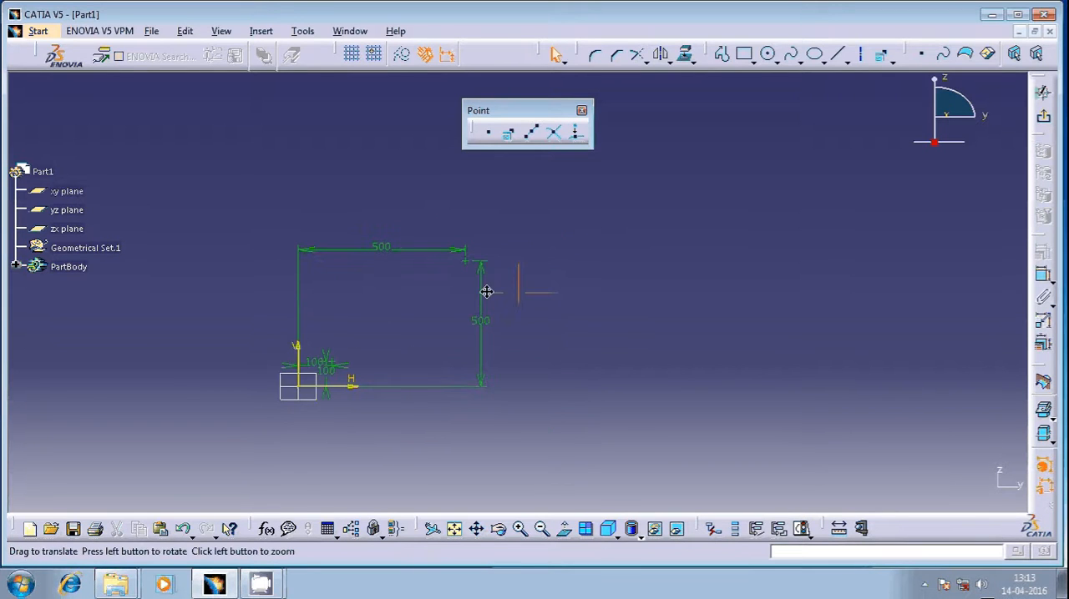
{"action": "left_click", "coordinate": [508, 133]}
{"action": "left_click", "coordinate": [937, 411]}
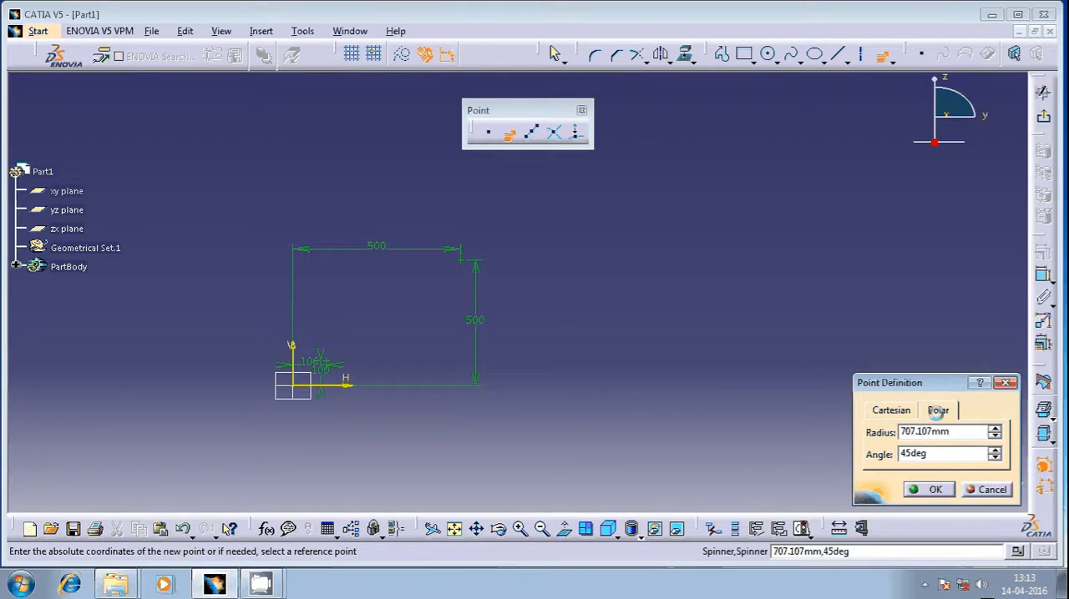
{"action": "double_click", "coordinate": [937, 432]}
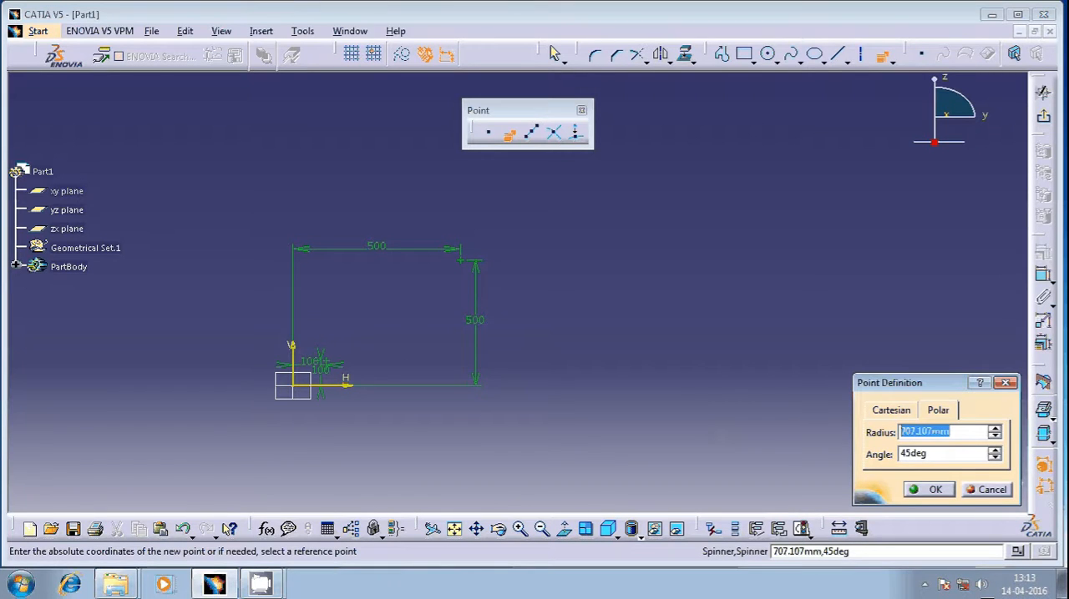
{"action": "type", "text": "400"}
{"action": "key", "text": "Tab"}
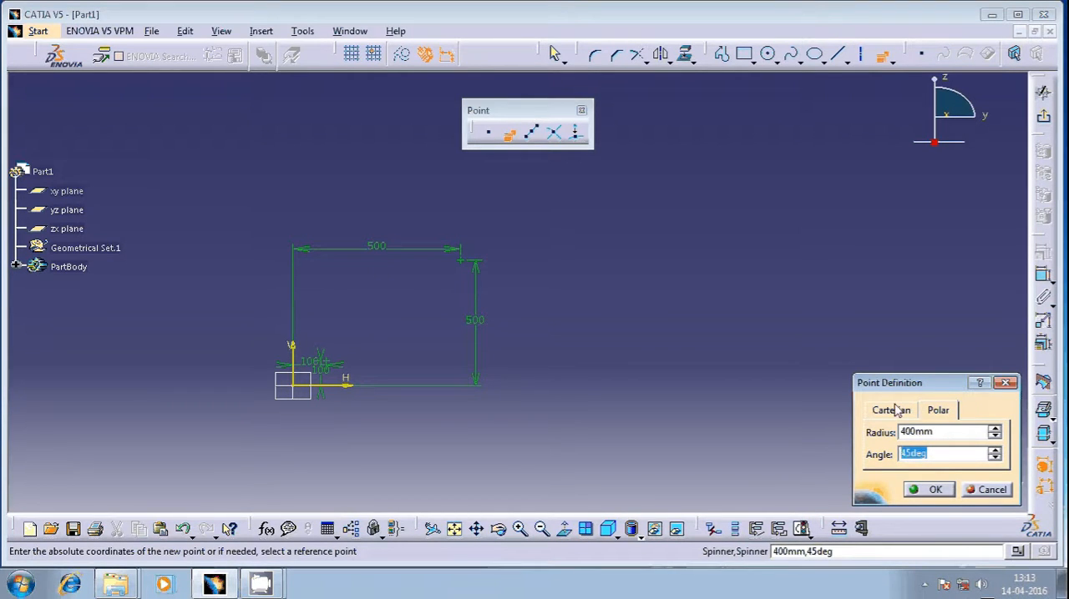
{"action": "left_click", "coordinate": [928, 489]}
Step: Delete all the points together with their construction line and dimensions from the sketch
{"action": "mouse_move", "coordinate": [537, 414]}
{"action": "middle_mouse_down"}
{"action": "mouse_move", "coordinate": [446, 380]}
{"action": "mouse_move", "coordinate": [675, 358]}
{"action": "middle_mouse_up"}
{"action": "mouse_move", "coordinate": [579, 376]}
{"action": "middle_mouse_down"}
{"action": "mouse_move", "coordinate": [525, 329]}
{"action": "mouse_move", "coordinate": [443, 381]}
{"action": "middle_mouse_up"}
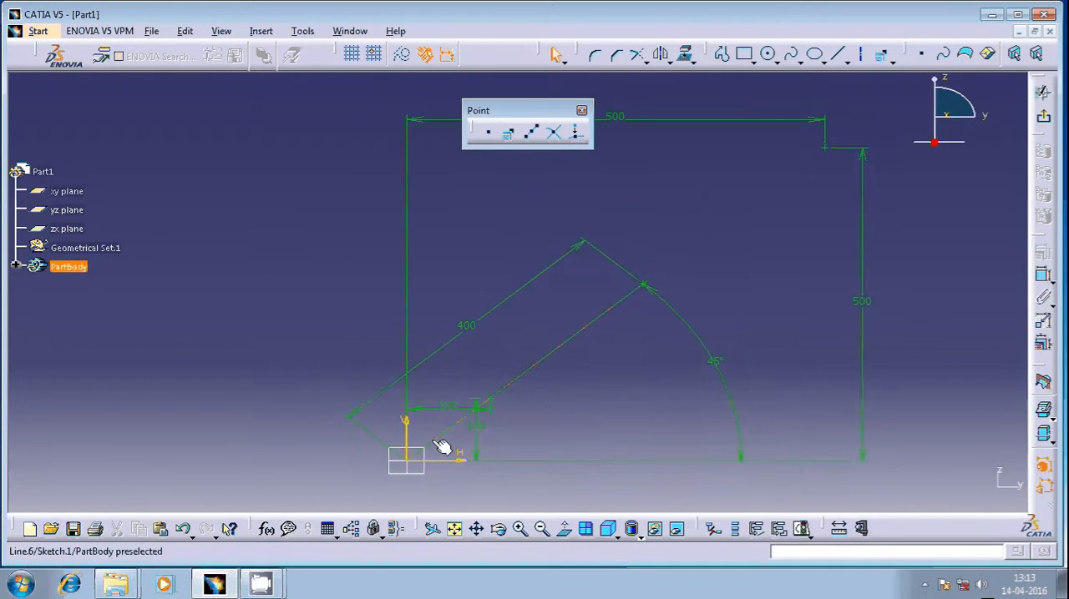
{"action": "mouse_move", "coordinate": [465, 429]}
{"action": "middle_mouse_down"}
{"action": "mouse_move", "coordinate": [457, 472]}
{"action": "mouse_move", "coordinate": [446, 453]}
{"action": "mouse_move", "coordinate": [458, 380]}
{"action": "mouse_move", "coordinate": [460, 390]}
{"action": "middle_mouse_up"}
{"action": "middle_click_drag", "start_coordinate": [652, 274], "coordinate": [597, 419]}
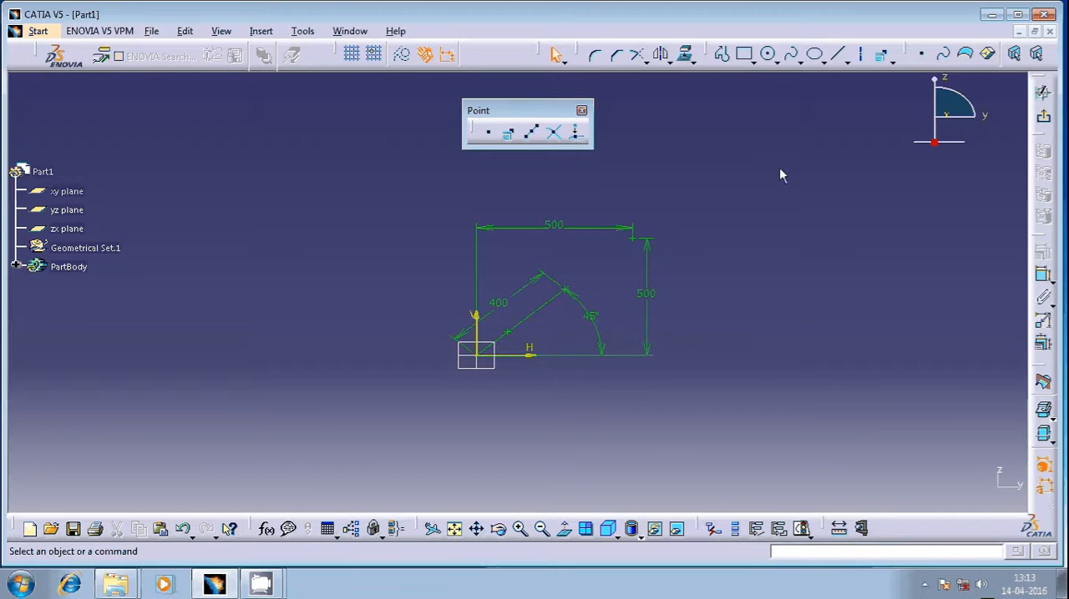
{"action": "left_click_drag", "start_coordinate": [779, 167], "coordinate": [396, 406]}
{"action": "key", "text": "Delete"}
Step: Draw a horizontal line above the H axis, starting at about H 285 mm, V 332 mm and running in the positive H direction
{"action": "mouse_move", "coordinate": [531, 300]}
{"action": "middle_mouse_down"}
{"action": "mouse_move", "coordinate": [521, 291]}
{"action": "mouse_move", "coordinate": [391, 327]}
{"action": "middle_mouse_up"}
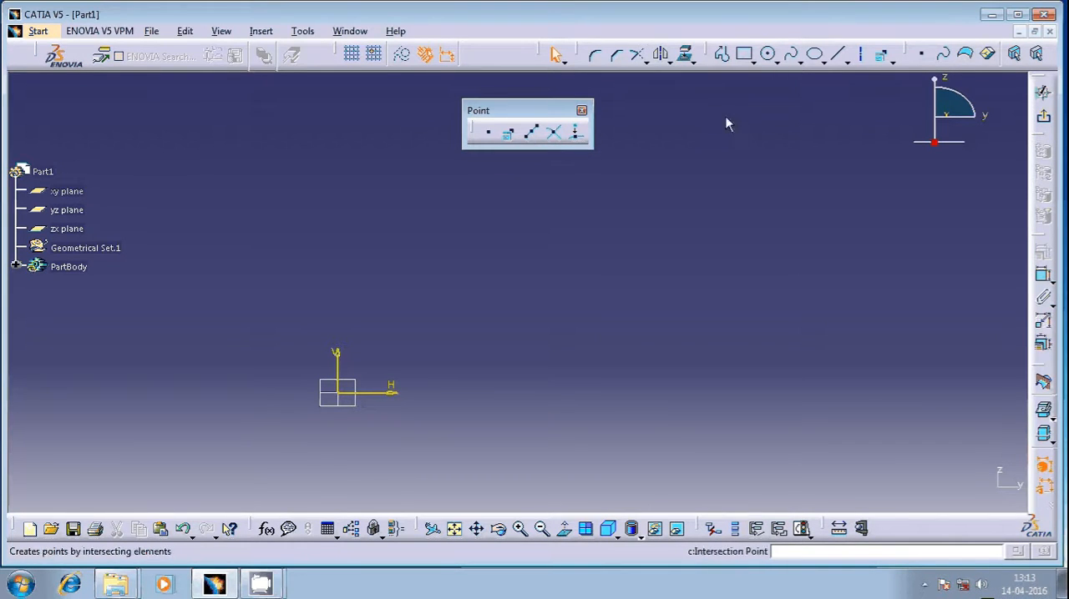
{"action": "left_click", "coordinate": [838, 54]}
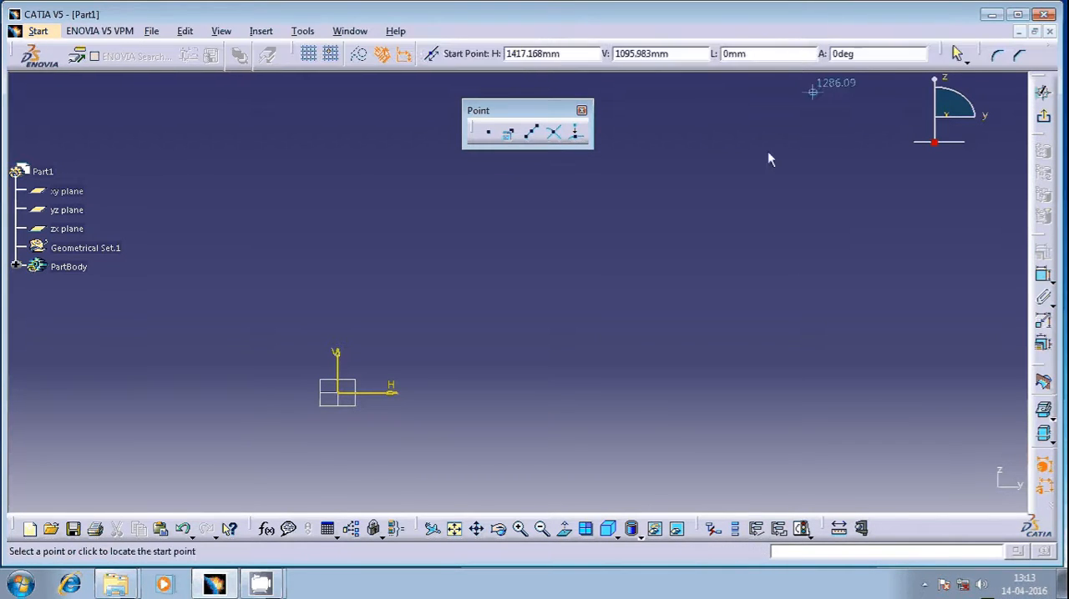
{"action": "left_click", "coordinate": [427, 316]}
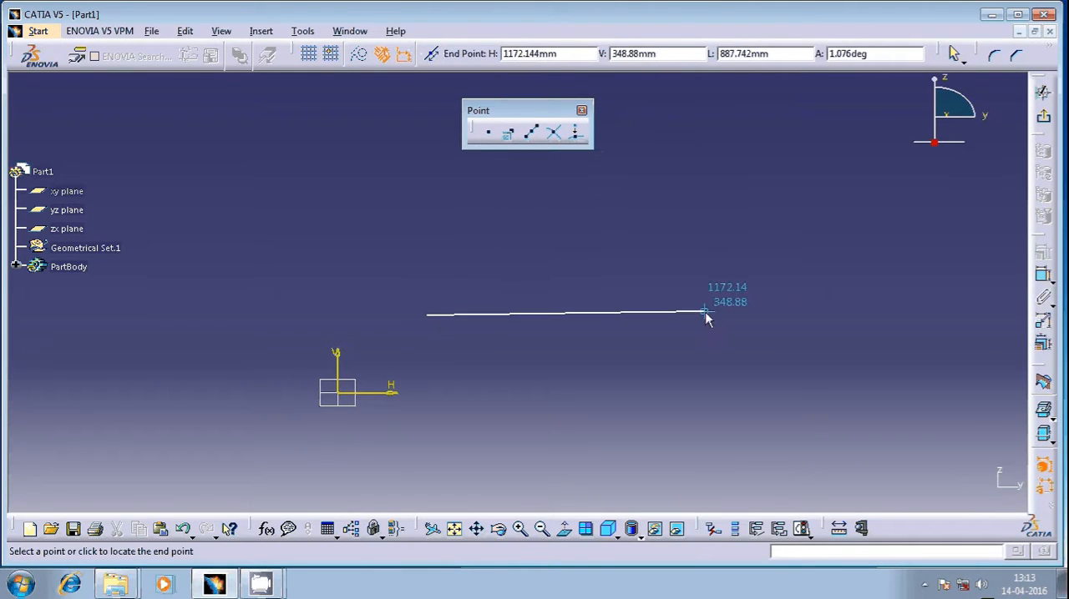
{"action": "left_click", "coordinate": [747, 312]}
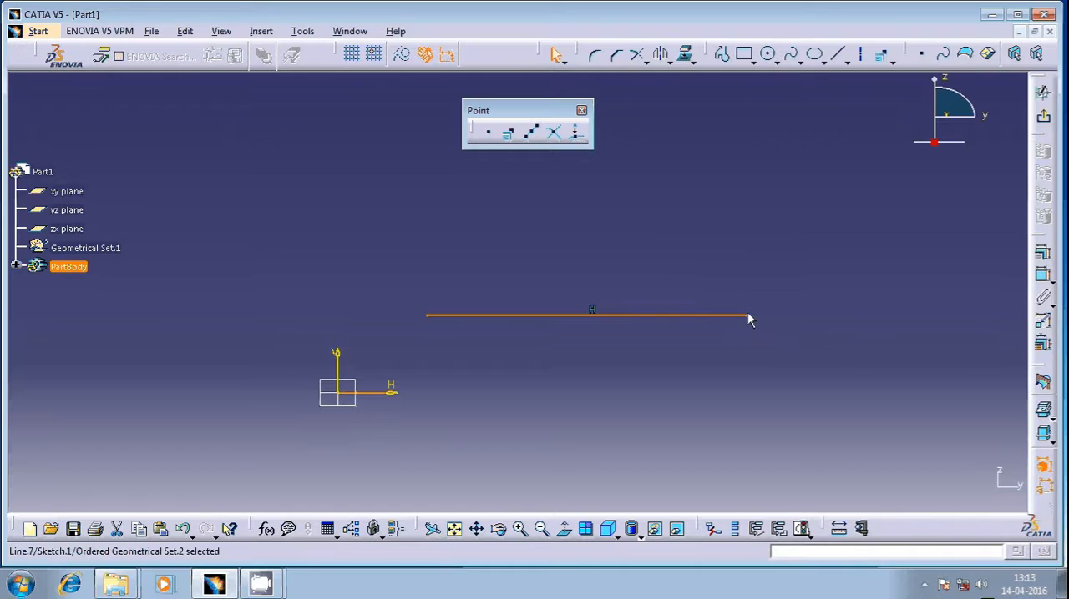
Step: Create 10 equidistant points along the horizontal line
{"action": "left_click", "coordinate": [798, 365]}
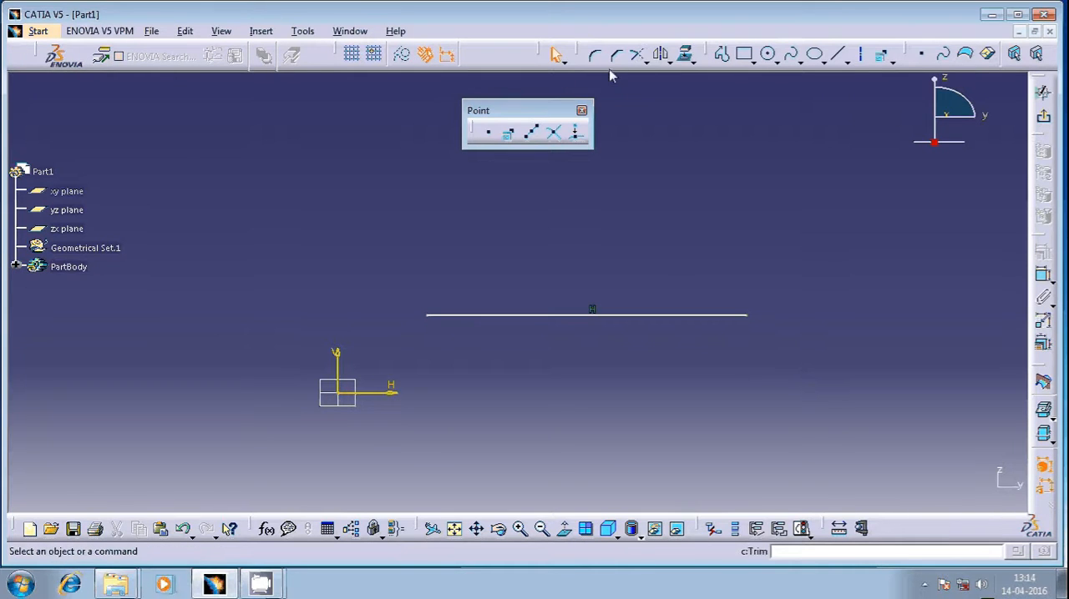
{"action": "left_click", "coordinate": [532, 134]}
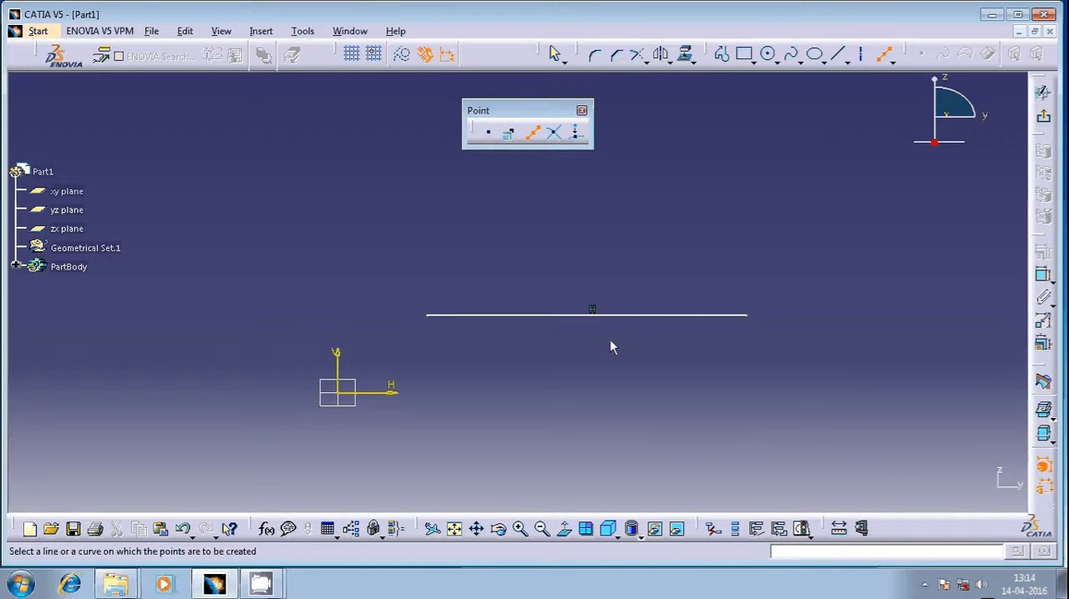
{"action": "left_click", "coordinate": [614, 316]}
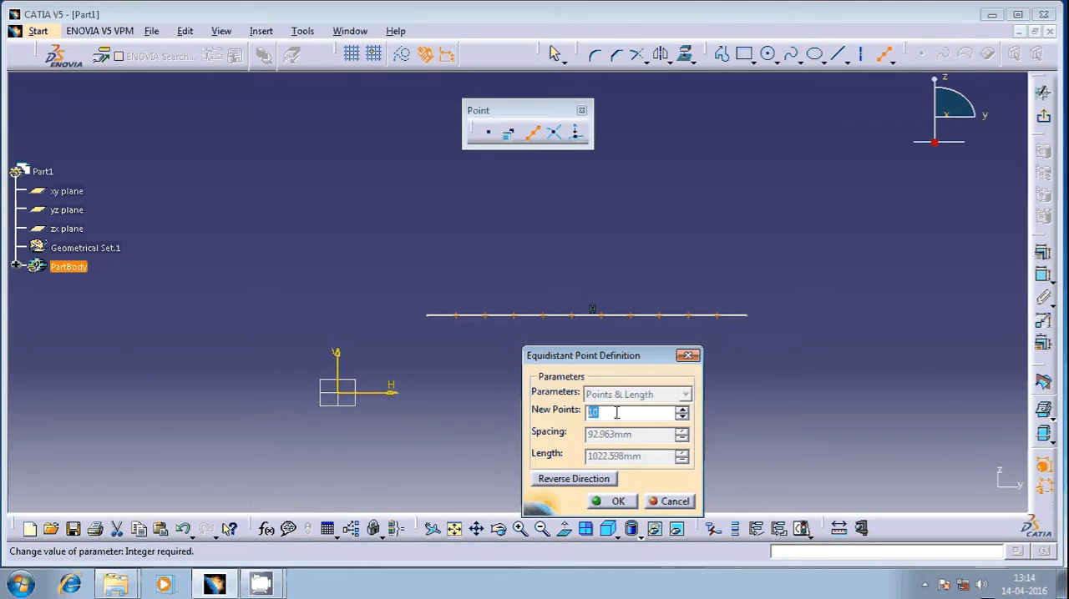
{"action": "middle_click_drag", "start_coordinate": [465, 338], "coordinate": [458, 324], "text": "ctrl"}
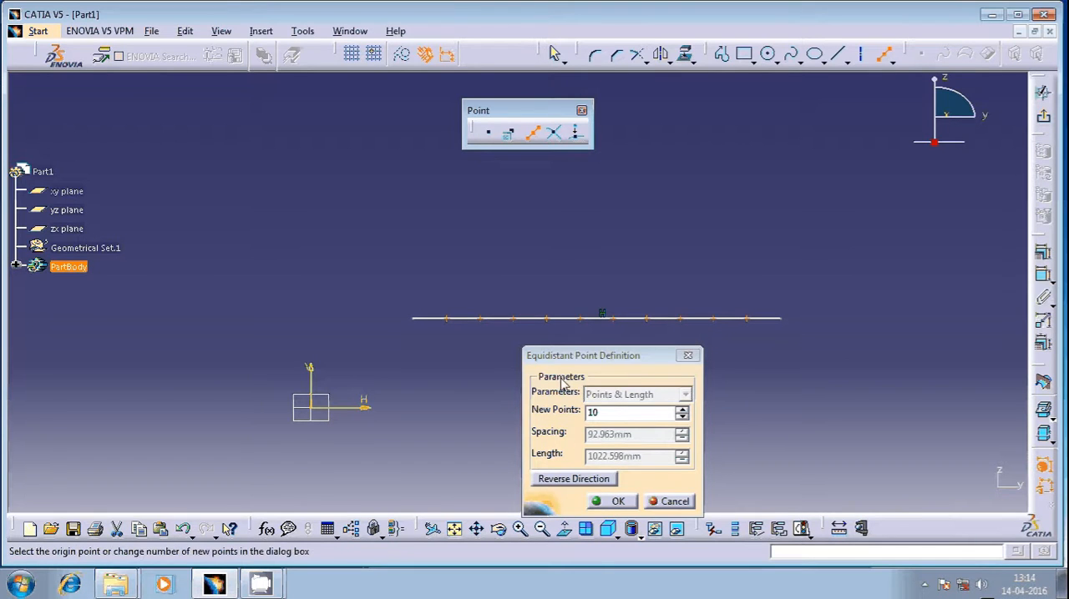
{"action": "left_click", "coordinate": [574, 479]}
{"action": "left_click", "coordinate": [573, 479]}
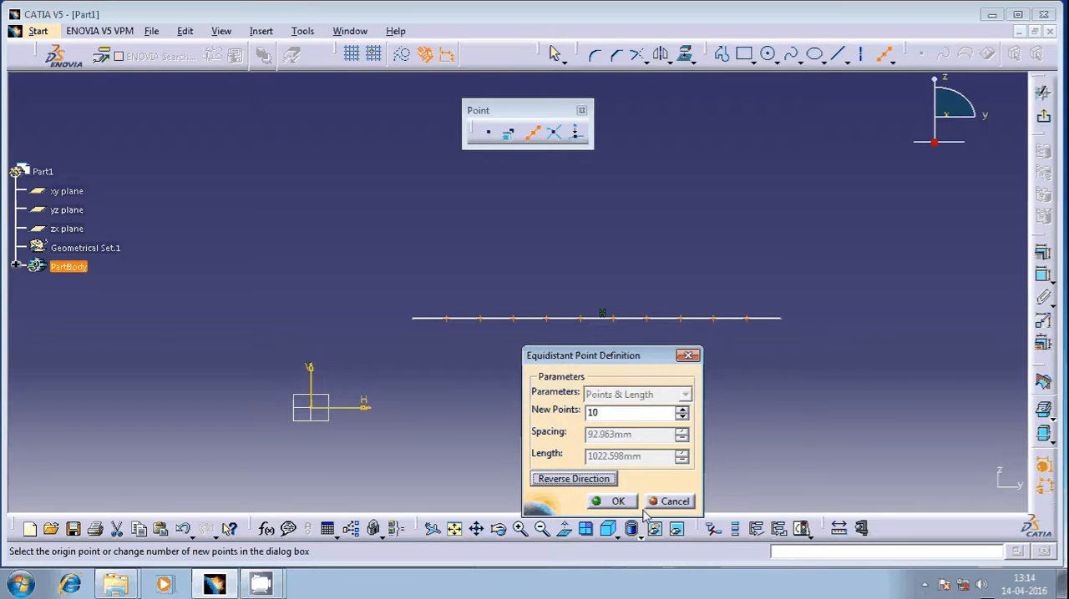
{"action": "left_click", "coordinate": [615, 501]}
{"action": "middle_click_drag", "start_coordinate": [534, 325], "coordinate": [482, 239], "text": "ctrl"}
{"action": "middle_click", "coordinate": [285, 360]}
{"action": "mouse_move", "coordinate": [431, 333]}
{"action": "middle_mouse_down", "text": "ctrl"}
{"action": "mouse_move", "coordinate": [431, 307]}
{"action": "mouse_move", "coordinate": [453, 427]}
{"action": "middle_mouse_up", "text": "ctrl"}
{"action": "scroll", "coordinate": [463, 426], "scroll_direction": "down", "scroll_amount": 3}
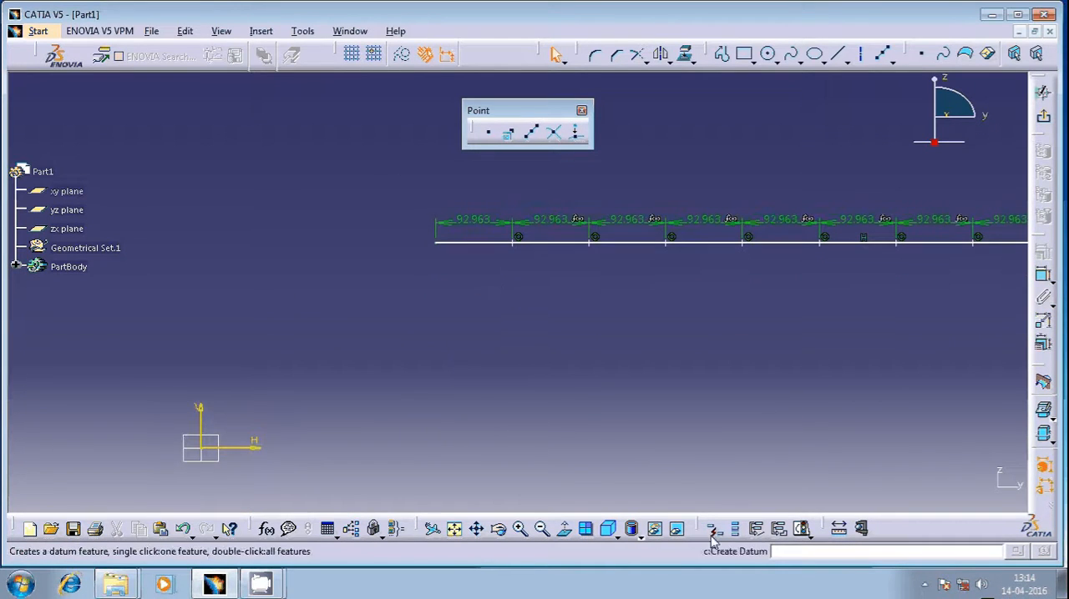
Step: Check the sketch solving status of the line with its equidistant points
{"action": "left_click", "coordinate": [802, 530]}
{"action": "mouse_move", "coordinate": [760, 321]}
{"action": "middle_mouse_down"}
{"action": "mouse_move", "coordinate": [607, 334]}
{"action": "mouse_move", "coordinate": [614, 350]}
{"action": "middle_mouse_up"}
{"action": "mouse_move", "coordinate": [331, 303]}
{"action": "middle_mouse_down", "text": "ctrl"}
{"action": "mouse_move", "coordinate": [332, 312]}
{"action": "mouse_move", "coordinate": [307, 270]}
{"action": "mouse_move", "coordinate": [282, 291]}
{"action": "mouse_move", "coordinate": [394, 329]}
{"action": "middle_mouse_up", "text": "ctrl"}
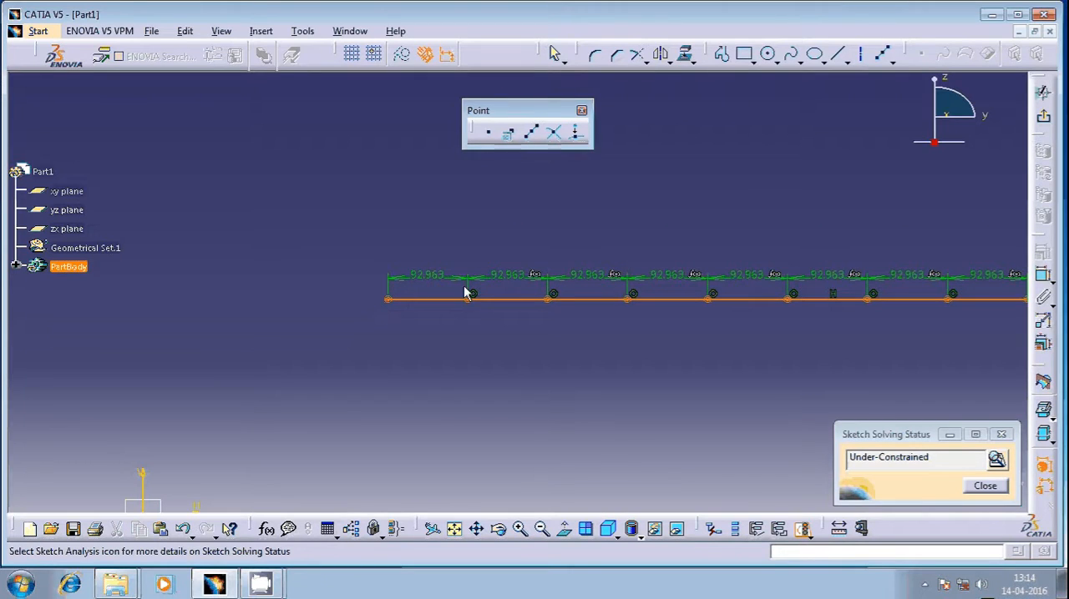
{"action": "middle_click_drag", "start_coordinate": [432, 326], "coordinate": [440, 368], "text": "ctrl"}
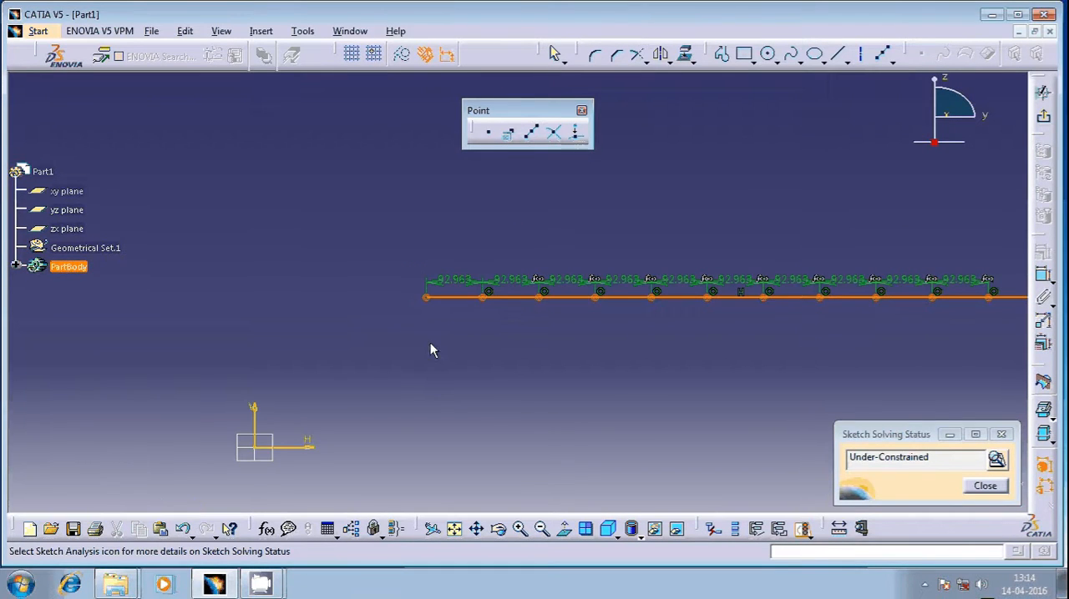
{"action": "left_click", "coordinate": [823, 493]}
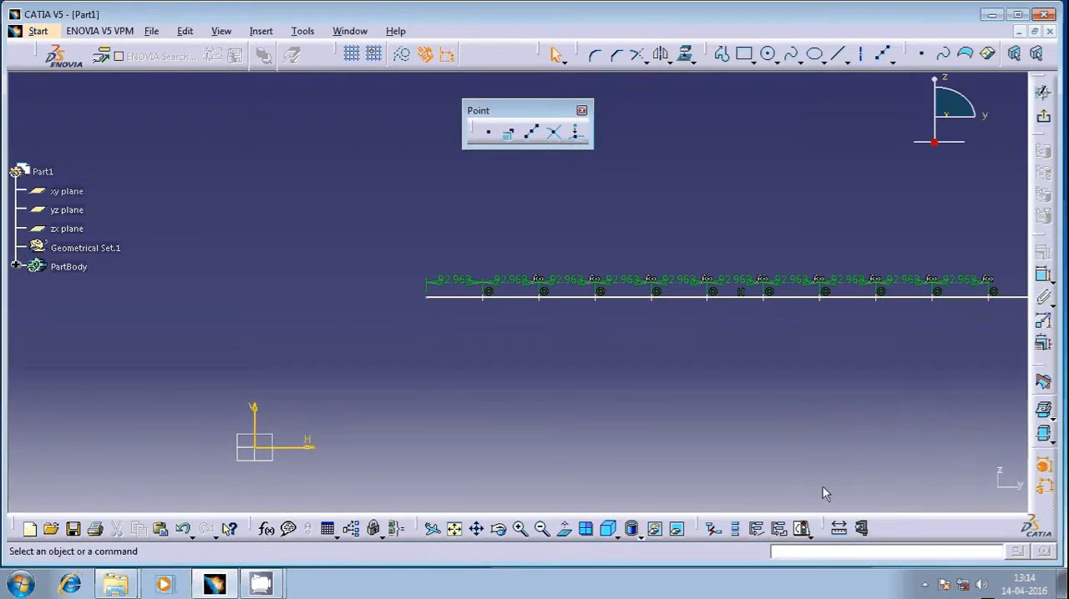
Step: Dimension the height of the line's start point above the H axis
{"action": "left_click", "coordinate": [1043, 279]}
{"action": "left_click", "coordinate": [428, 299]}
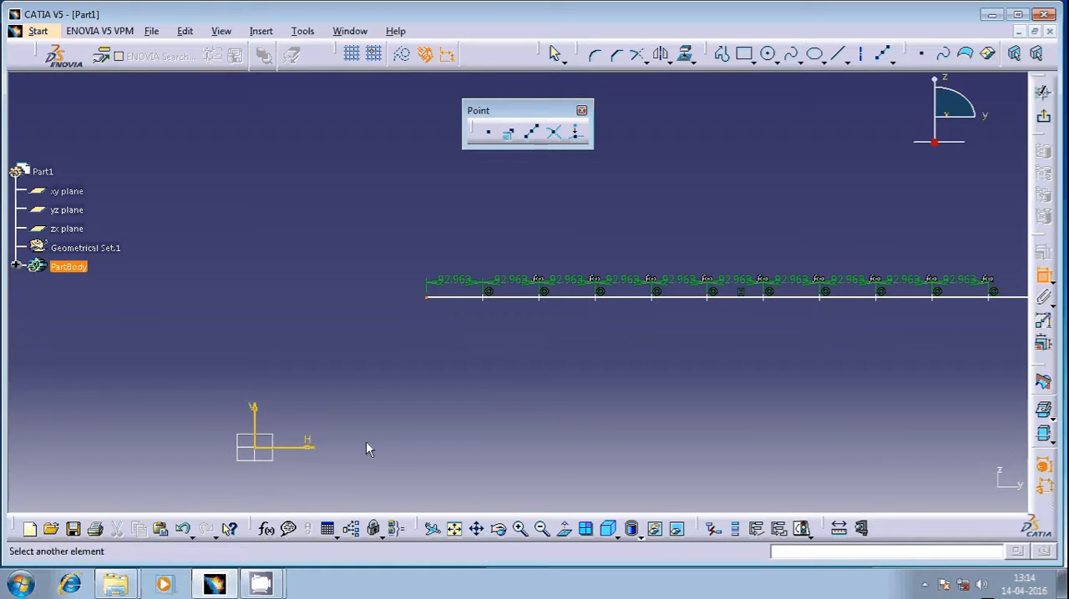
{"action": "left_click", "coordinate": [320, 446]}
{"action": "left_click", "coordinate": [338, 392]}
{"action": "middle_click_drag", "start_coordinate": [472, 360], "coordinate": [501, 351]}
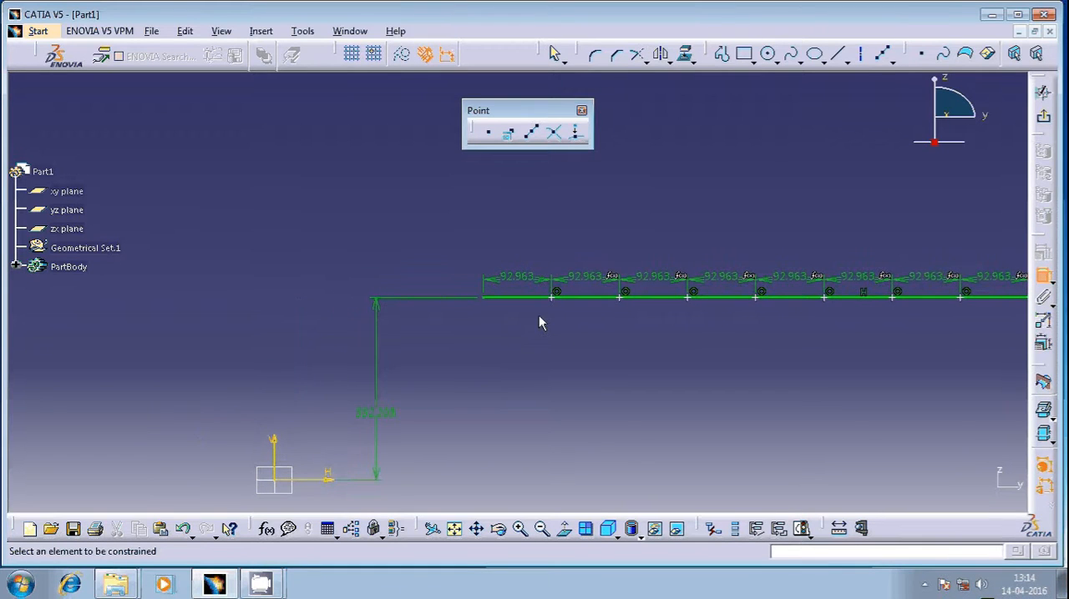
Step: Dimension the start point's horizontal distance from the V axis and the overall length of the line
{"action": "left_click", "coordinate": [487, 301]}
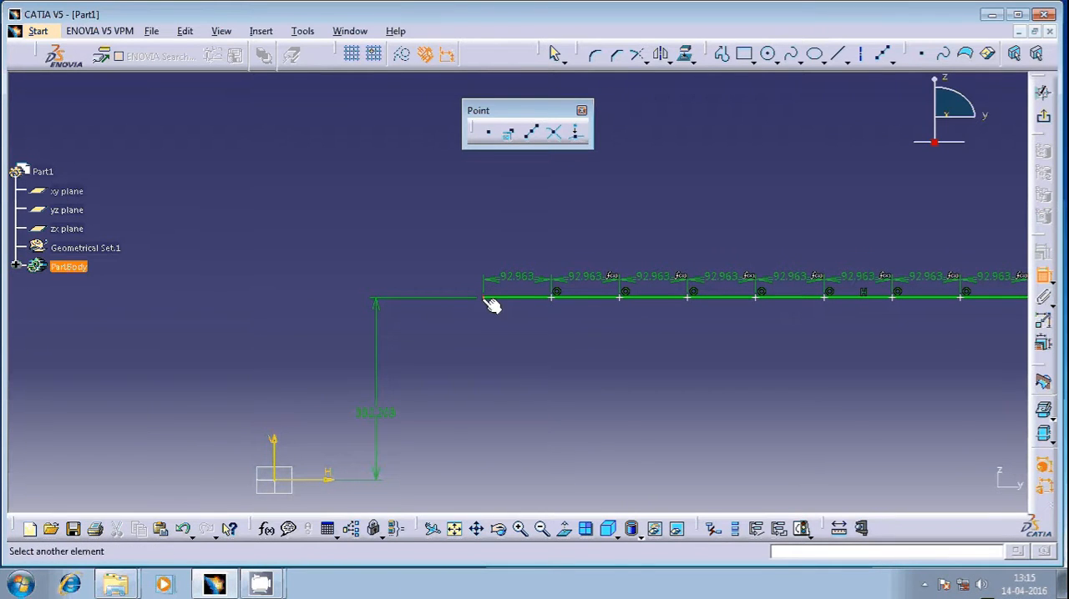
{"action": "left_click", "coordinate": [276, 447]}
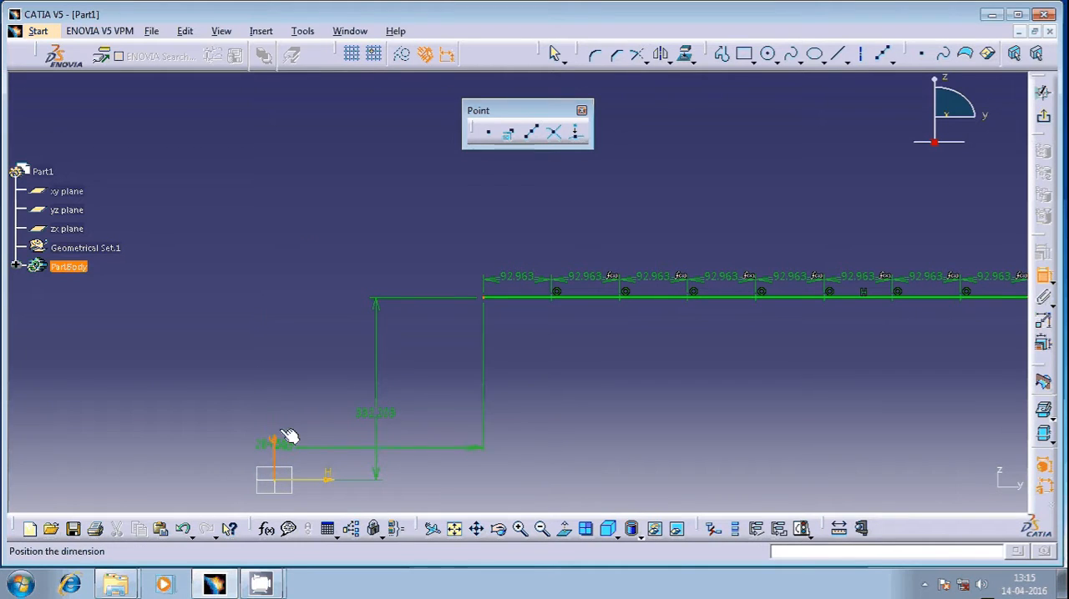
{"action": "left_click", "coordinate": [297, 239]}
{"action": "mouse_move", "coordinate": [451, 330]}
{"action": "middle_mouse_down"}
{"action": "mouse_move", "coordinate": [468, 375]}
{"action": "mouse_move", "coordinate": [313, 389]}
{"action": "middle_mouse_up"}
{"action": "left_click", "coordinate": [751, 311]}
{"action": "left_click", "coordinate": [729, 389]}
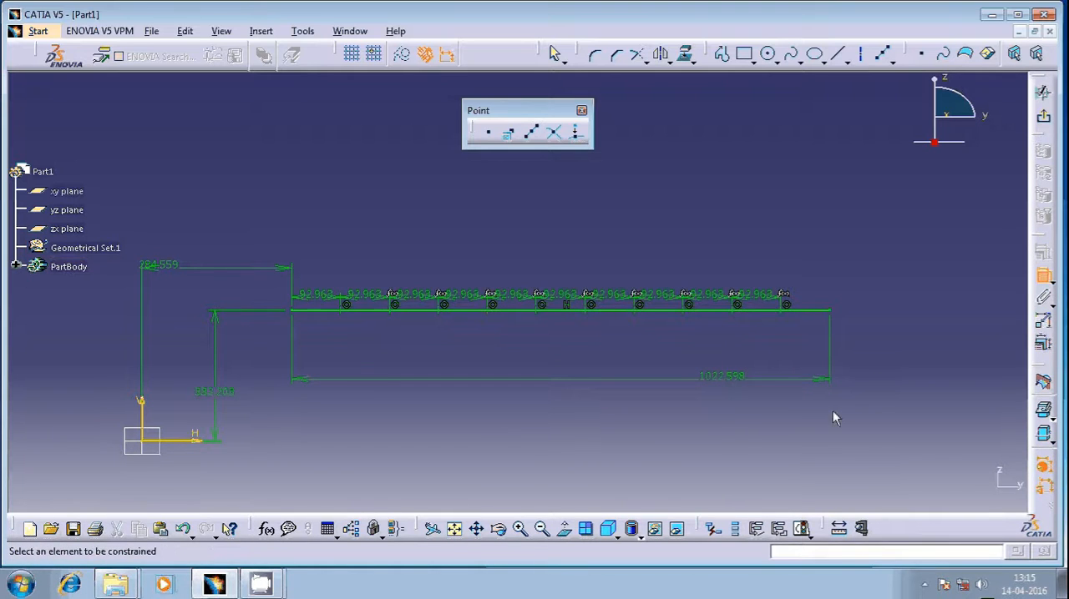
Step: Check the sketch solving status of the fully dimensioned line and its points
{"action": "left_click", "coordinate": [801, 529]}
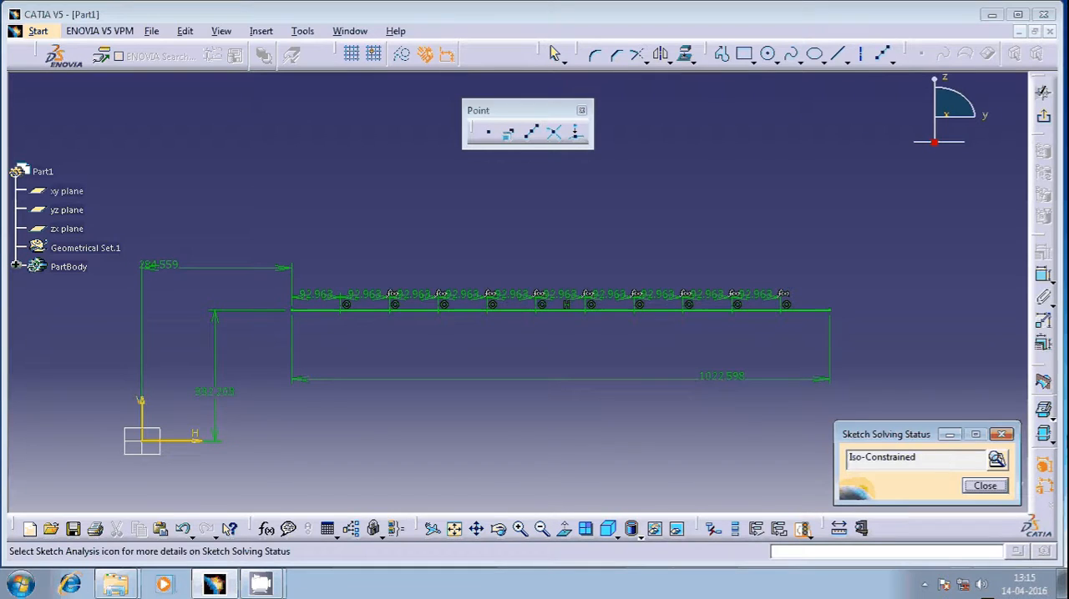
{"action": "left_click", "coordinate": [984, 486]}
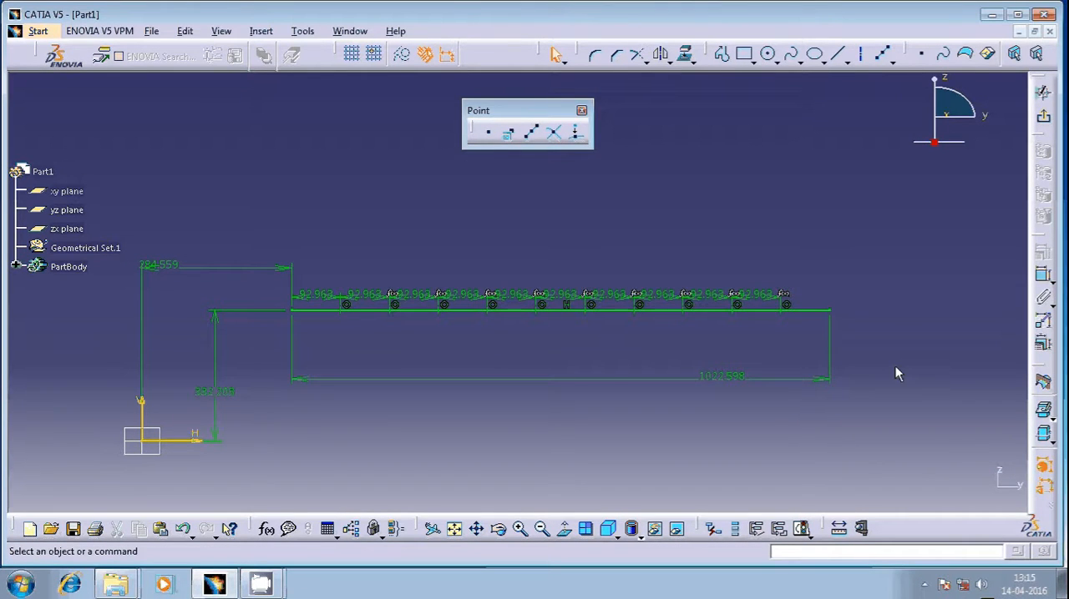
Step: Undo the position and length dimensions, and delete the line together with its equidistant points
{"action": "key", "text": "ctrl+z"}
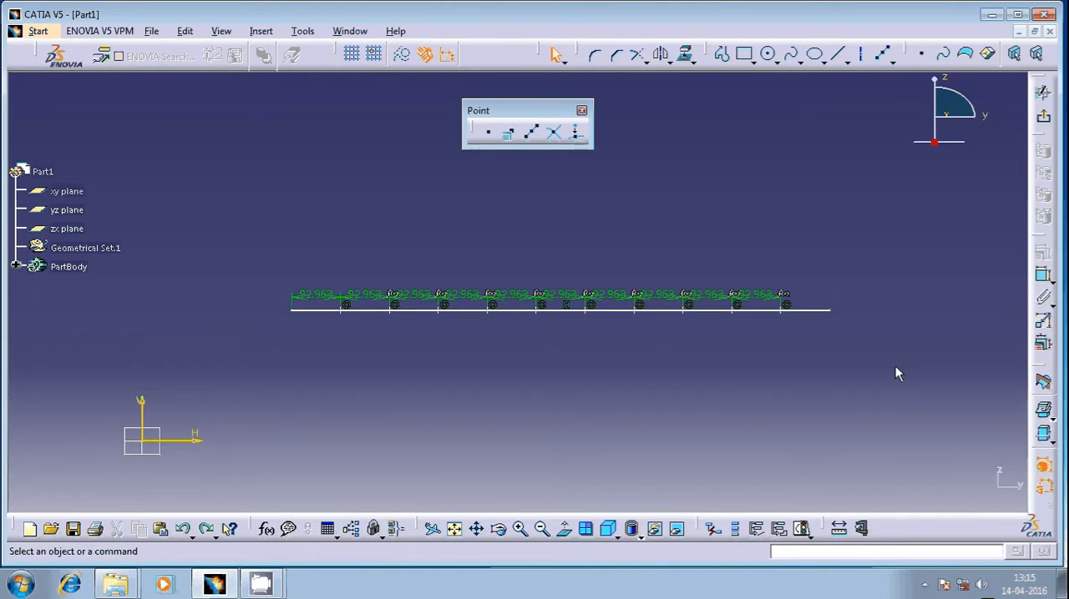
{"action": "left_click_drag", "start_coordinate": [903, 264], "coordinate": [224, 362]}
{"action": "key", "text": "Delete"}
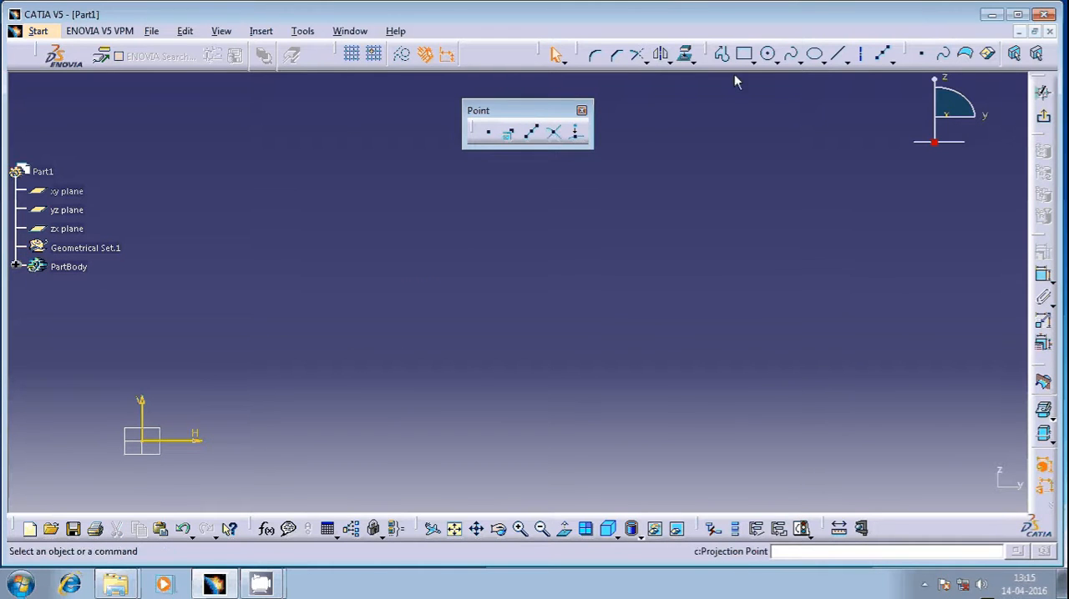
Step: Draw two crossing diagonal lines, the first sloping down to about H 995 mm, V 105 mm
{"action": "left_click", "coordinate": [838, 54]}
{"action": "left_click", "coordinate": [412, 229]}
{"action": "left_click", "coordinate": [667, 403]}
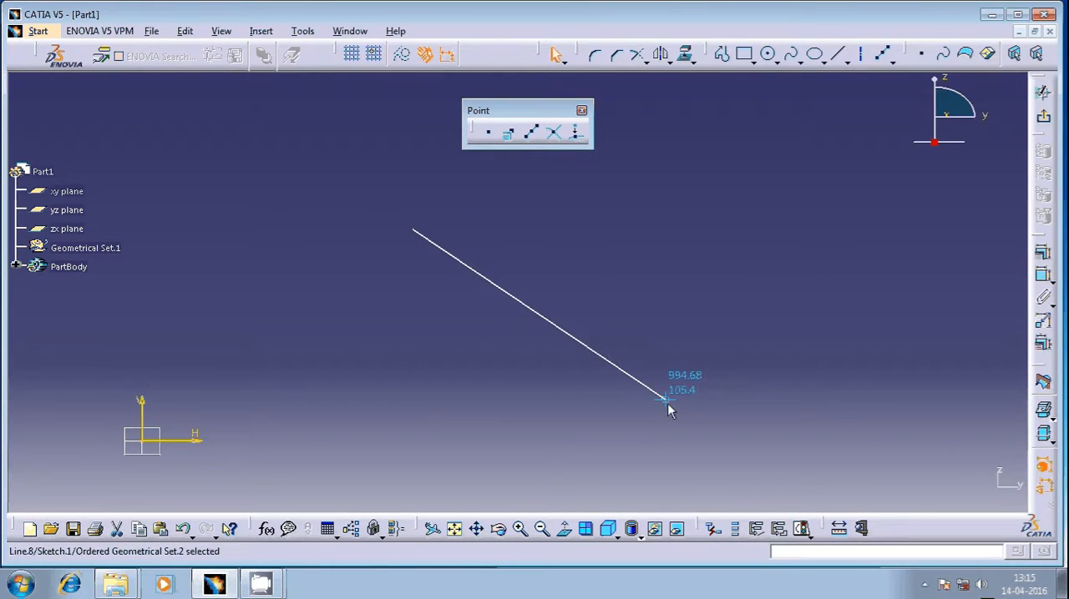
{"action": "left_click", "coordinate": [838, 55]}
{"action": "left_click", "coordinate": [620, 237]}
{"action": "left_click", "coordinate": [384, 484]}
{"action": "mouse_move", "coordinate": [565, 279]}
{"action": "middle_mouse_down"}
{"action": "mouse_move", "coordinate": [460, 342]}
{"action": "mouse_move", "coordinate": [462, 325]}
{"action": "middle_mouse_up"}
Step: Create an intersection point where the two diagonal lines cross
{"action": "left_click", "coordinate": [553, 133]}
{"action": "left_click", "coordinate": [555, 134]}
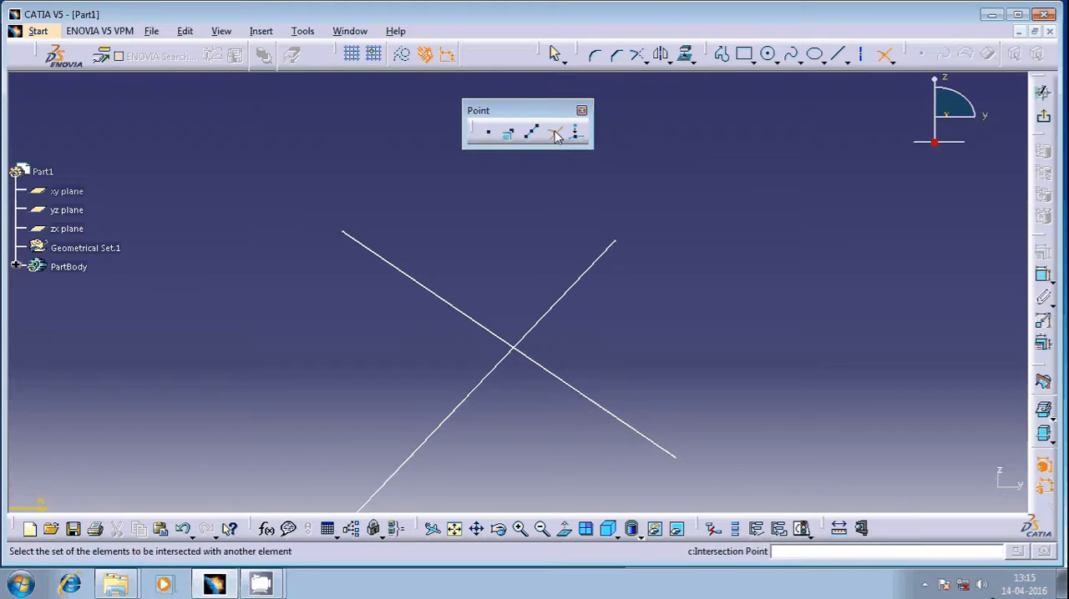
{"action": "left_click", "coordinate": [452, 302]}
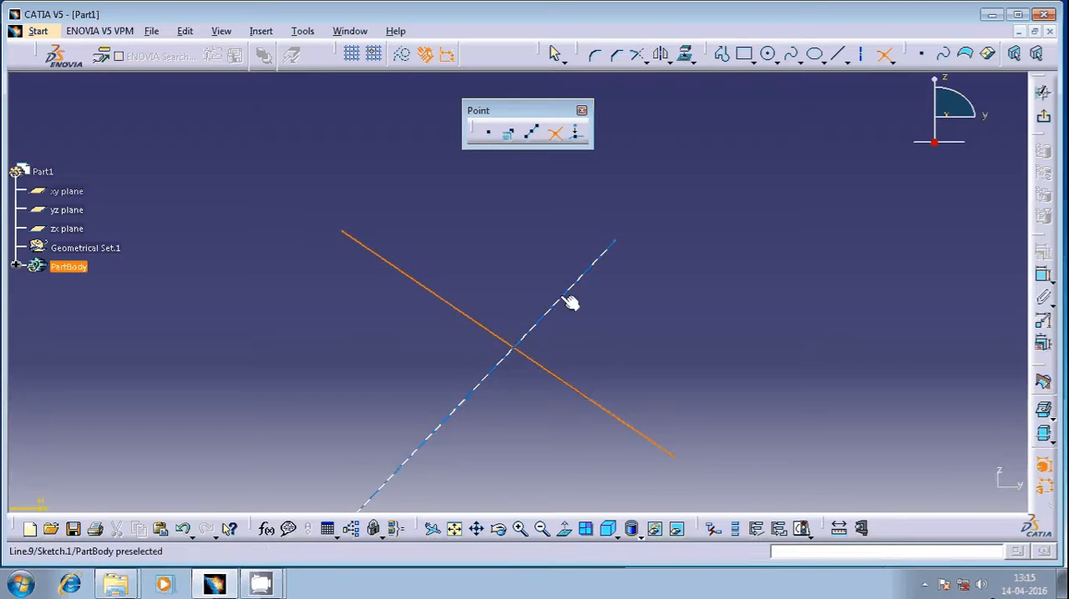
{"action": "left_click", "coordinate": [575, 311]}
{"action": "middle_click_drag", "start_coordinate": [528, 368], "coordinate": [525, 317]}
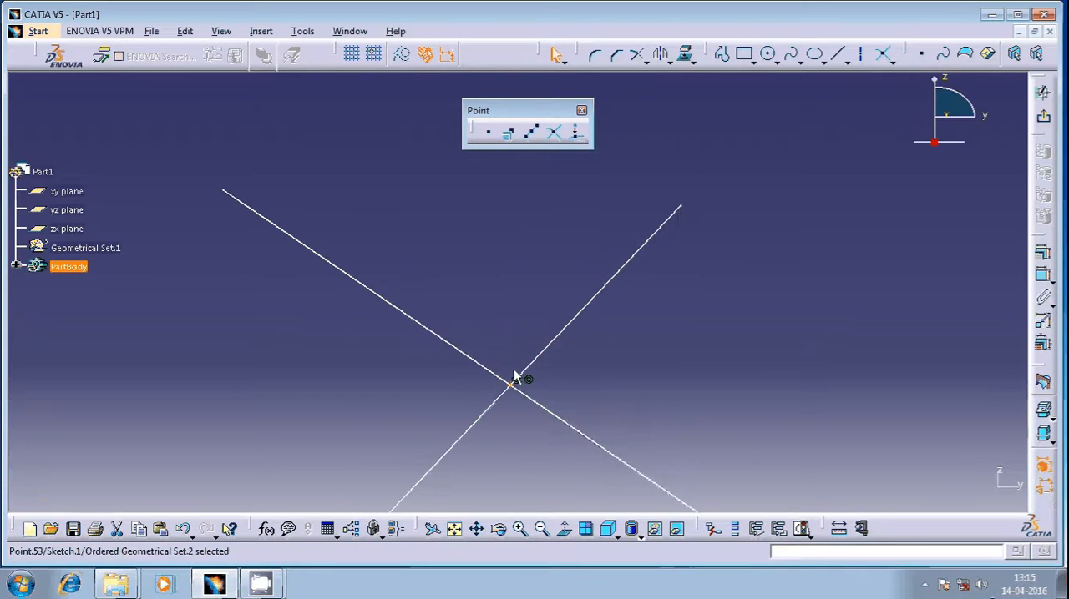
{"action": "mouse_move", "coordinate": [525, 376]}
{"action": "middle_mouse_down"}
{"action": "mouse_move", "coordinate": [501, 413]}
{"action": "mouse_move", "coordinate": [510, 430]}
{"action": "middle_mouse_up"}
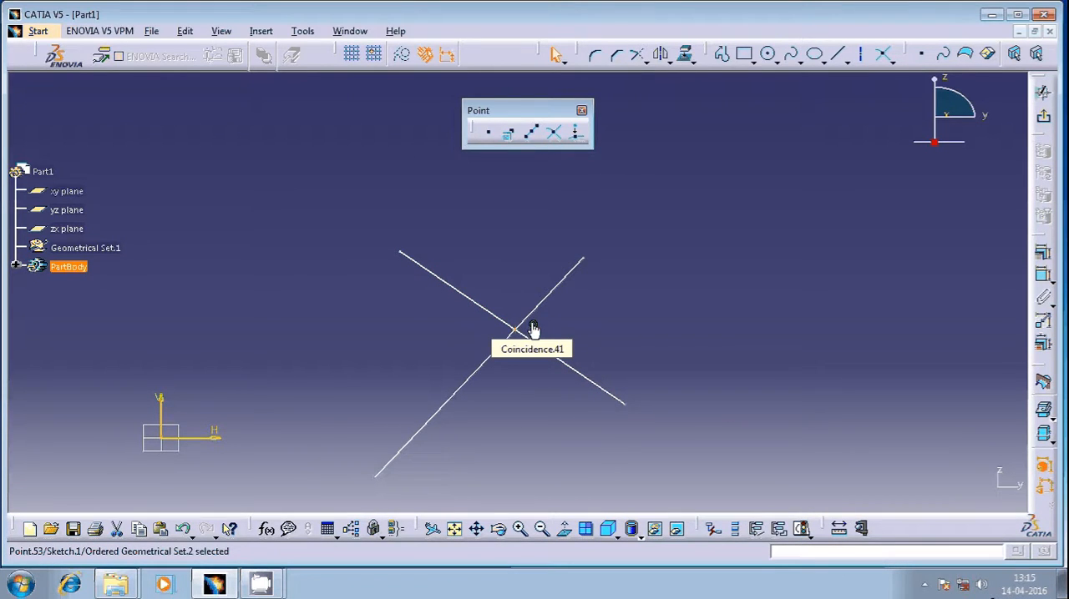
Step: Delete the two crossing lines together with their intersection point
{"action": "left_click_drag", "start_coordinate": [683, 237], "coordinate": [395, 406]}
{"action": "key", "text": "Delete"}
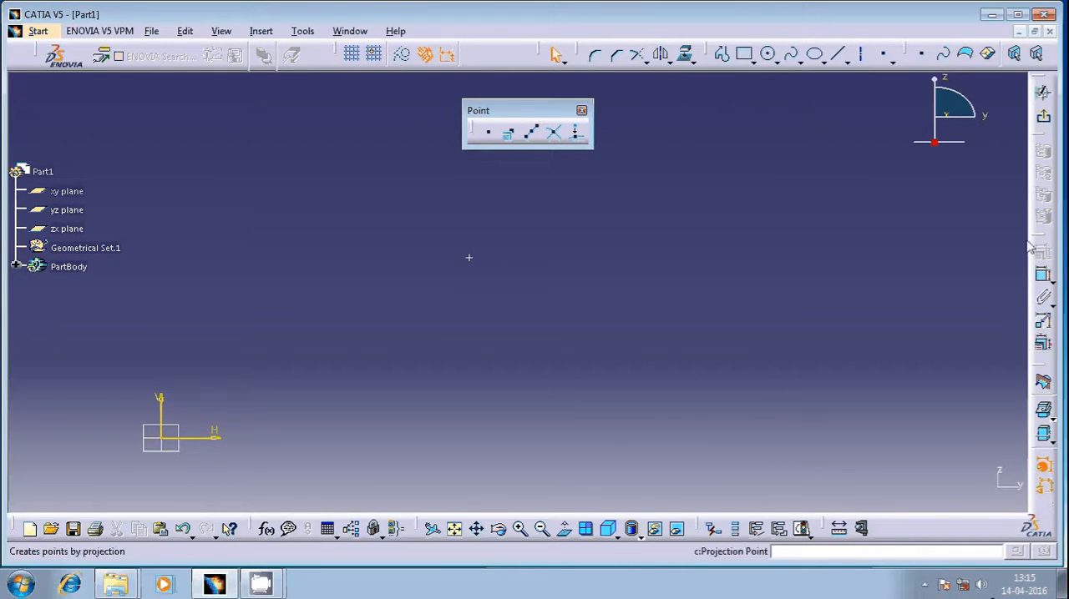
Step: Draw a circle below the standalone point, leaving a gap between them
{"action": "left_click", "coordinate": [767, 54]}
{"action": "left_click", "coordinate": [494, 386]}
{"action": "left_click", "coordinate": [527, 444]}
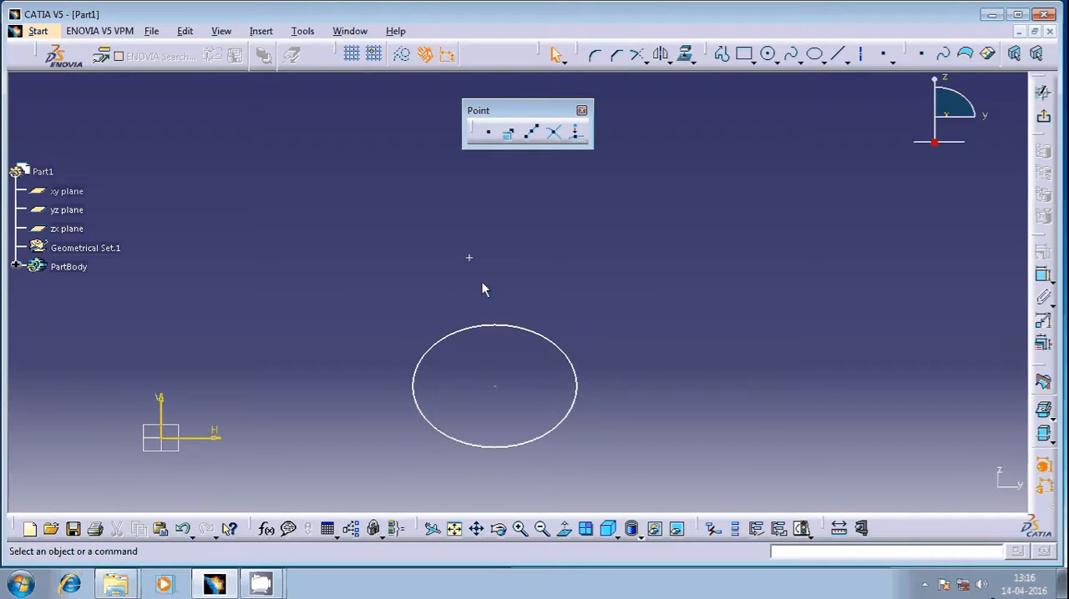
Step: Project the standalone point onto the circle with the Projection Point tool
{"action": "left_click", "coordinate": [574, 132]}
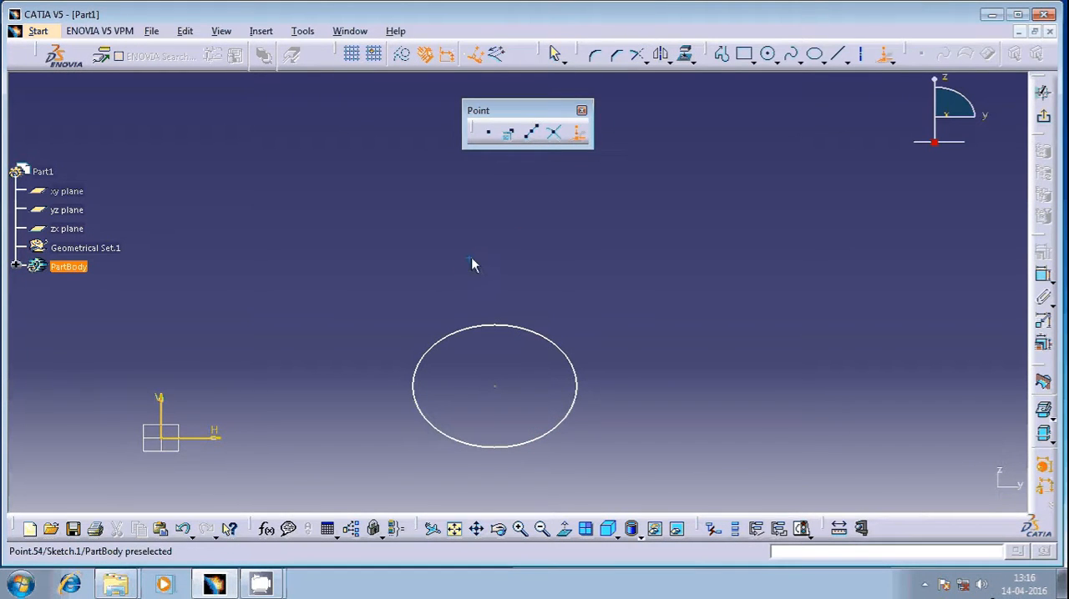
{"action": "left_click", "coordinate": [470, 258]}
{"action": "left_click", "coordinate": [476, 330]}
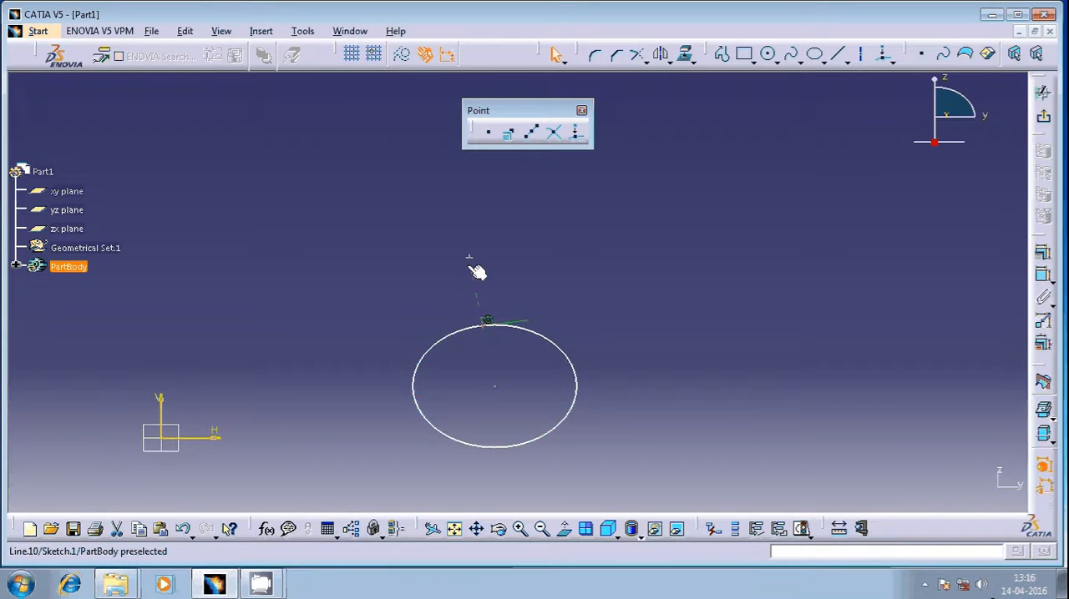
{"action": "left_click", "coordinate": [486, 321]}
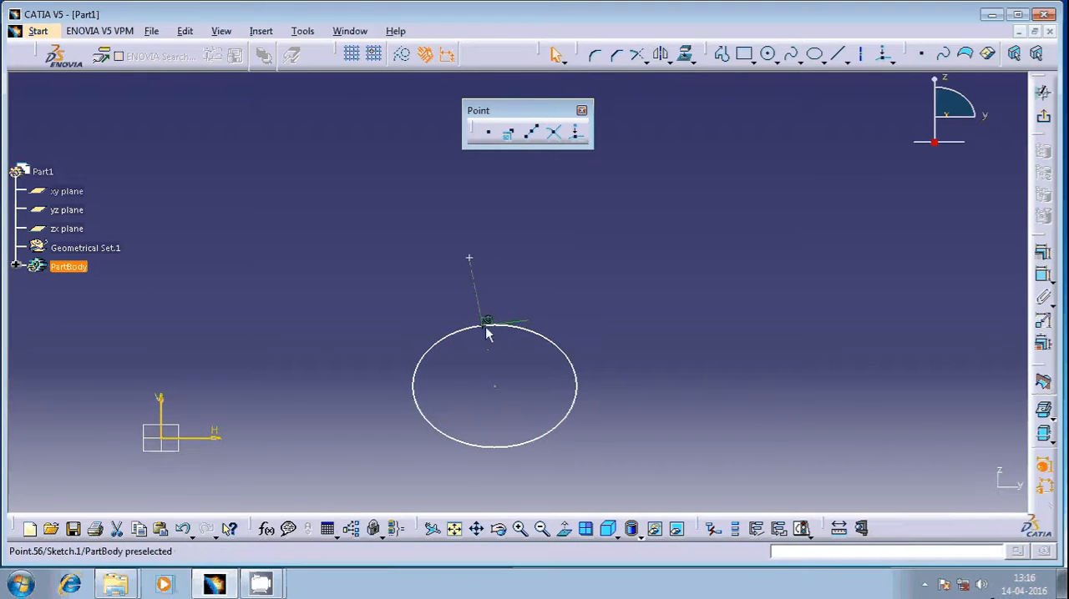
{"action": "mouse_move", "coordinate": [480, 348]}
{"action": "middle_mouse_down", "text": "ctrl"}
{"action": "mouse_move", "coordinate": [480, 291]}
{"action": "mouse_move", "coordinate": [485, 328]}
{"action": "middle_mouse_up", "text": "ctrl"}
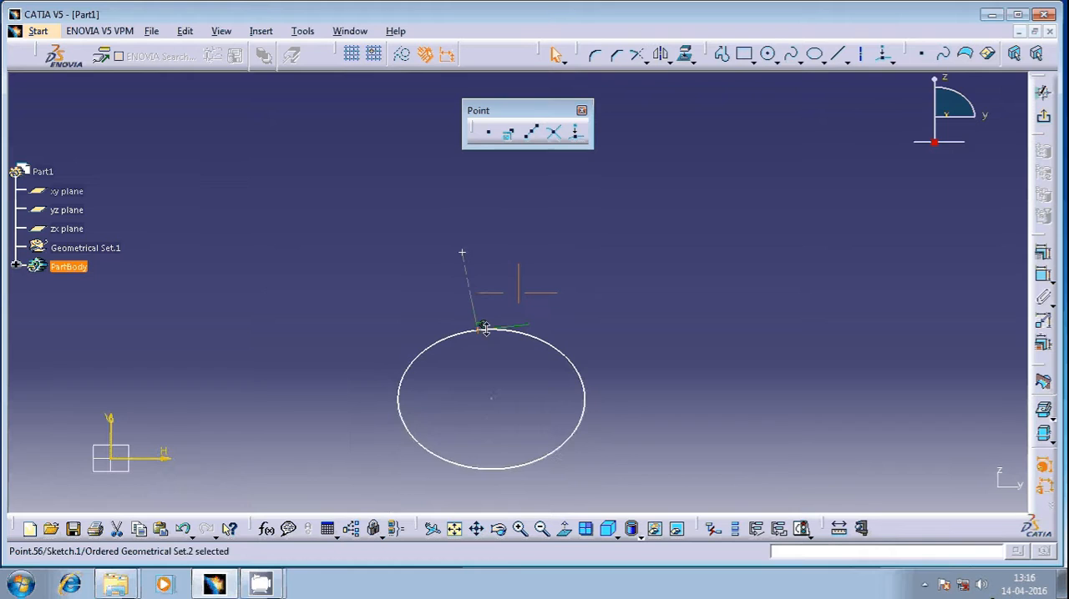
{"action": "left_click", "coordinate": [510, 368]}
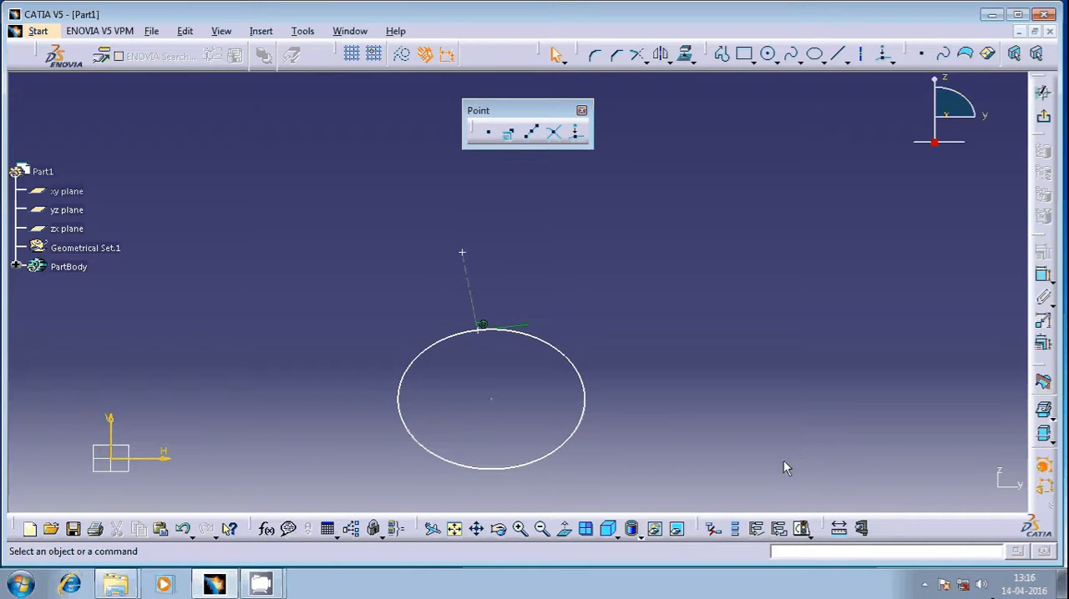
{"action": "type", "text": "c:Fl"}
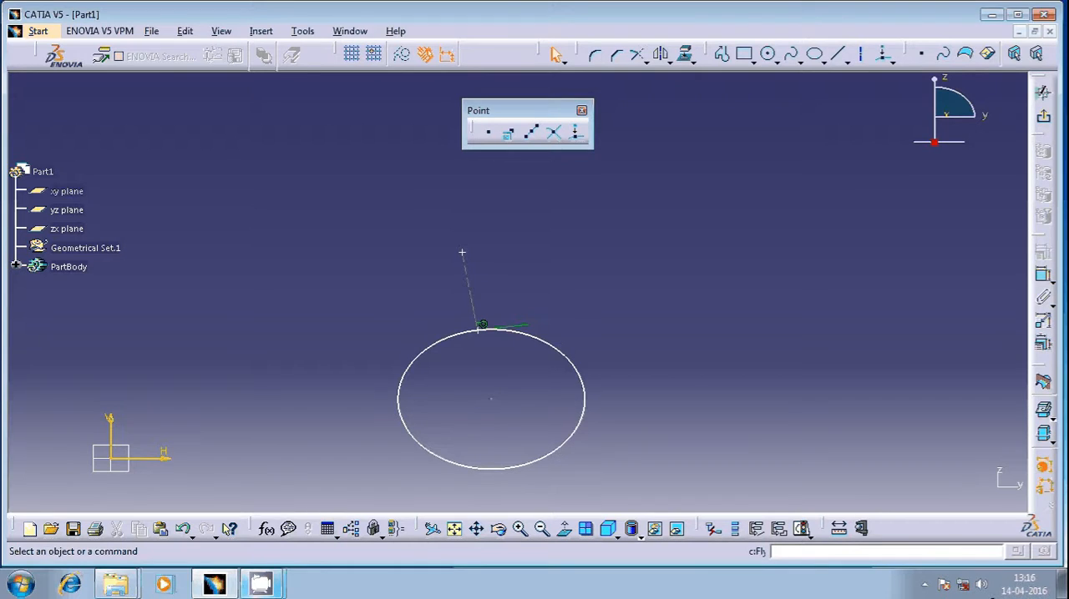